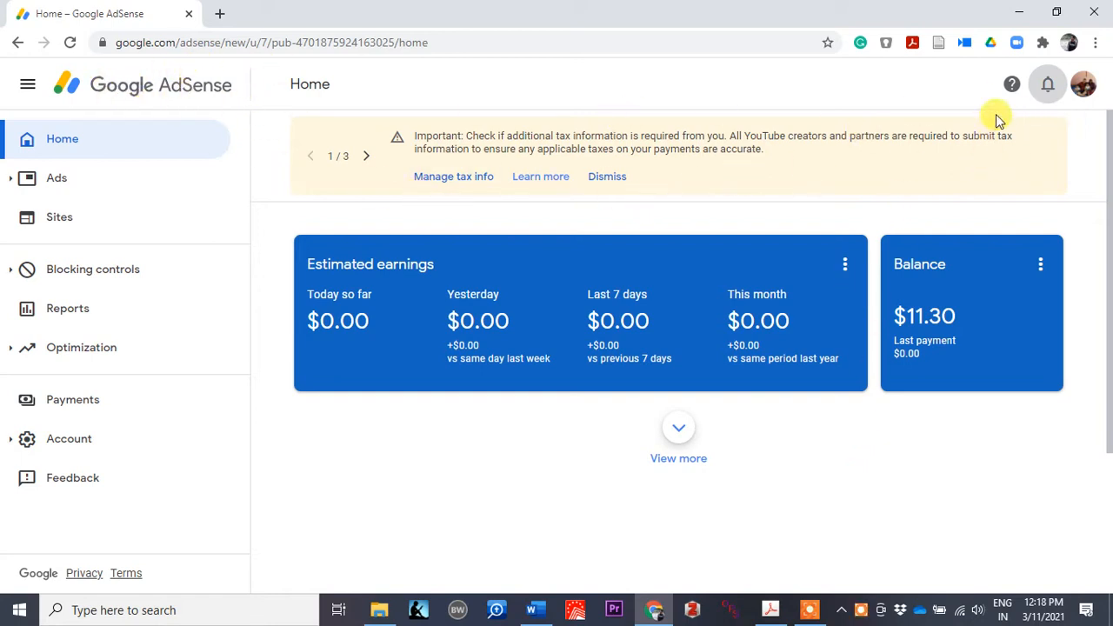
Step: Open the AdSense notifications panel to see the tax information notice
left_click(1048, 87)
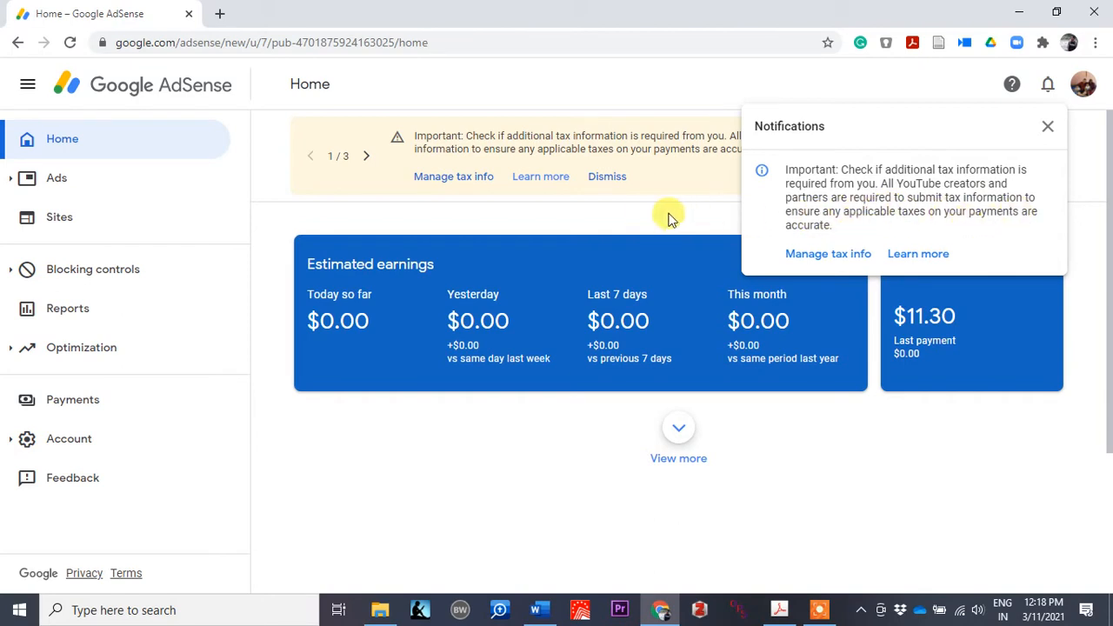
Step: Dismiss the notifications and open the tax banner's 'Learn more' help article
left_click(642, 215)
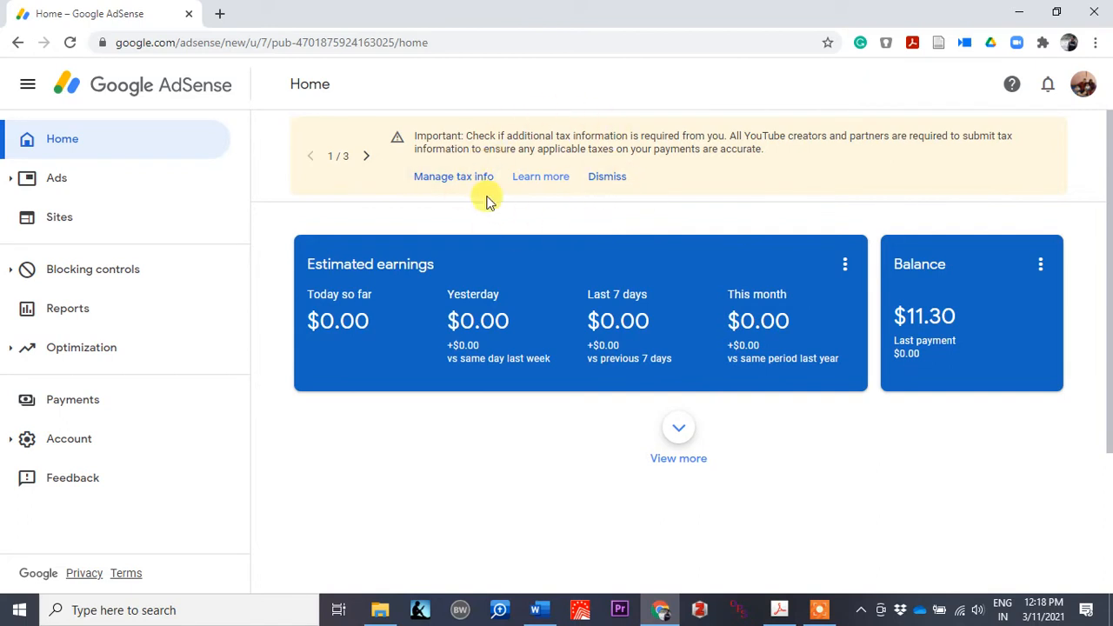
left_click(535, 178)
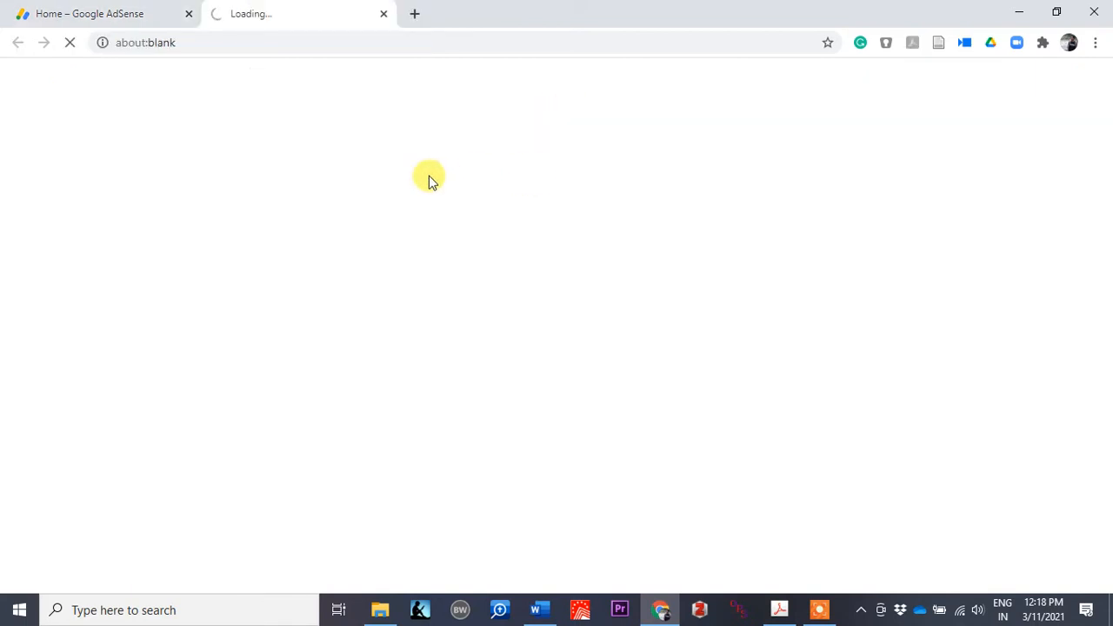
Step: Read through the 'Submit your tax information to Google' help article
scroll(512, 325, "down", 2)
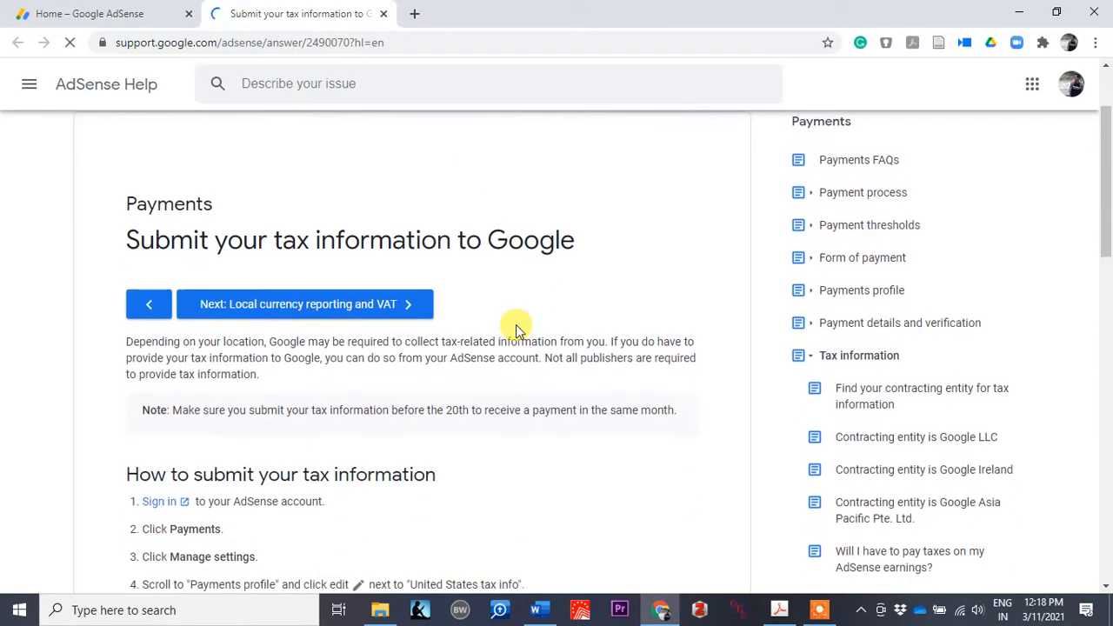
scroll(487, 284, "down", 3)
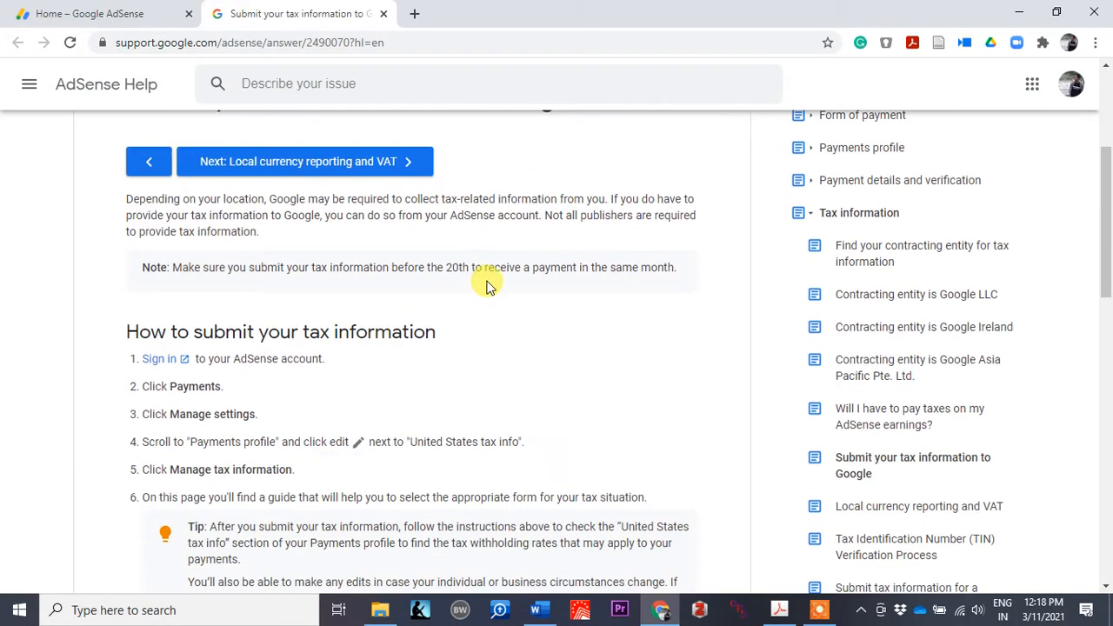
scroll(261, 281, "down", 1)
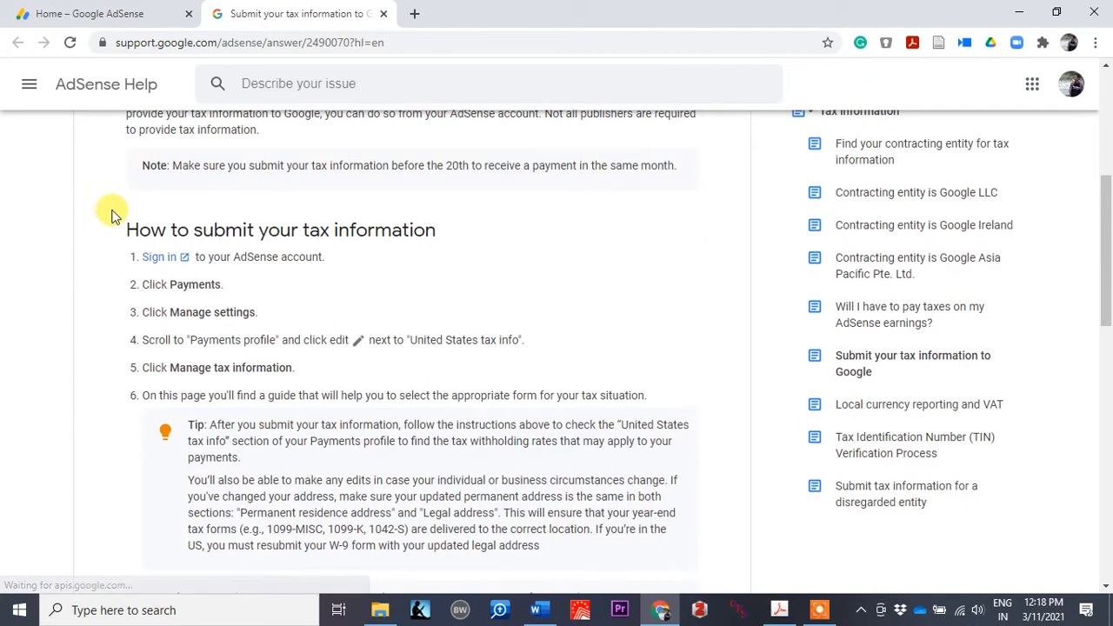
scroll(418, 256, "down", 1)
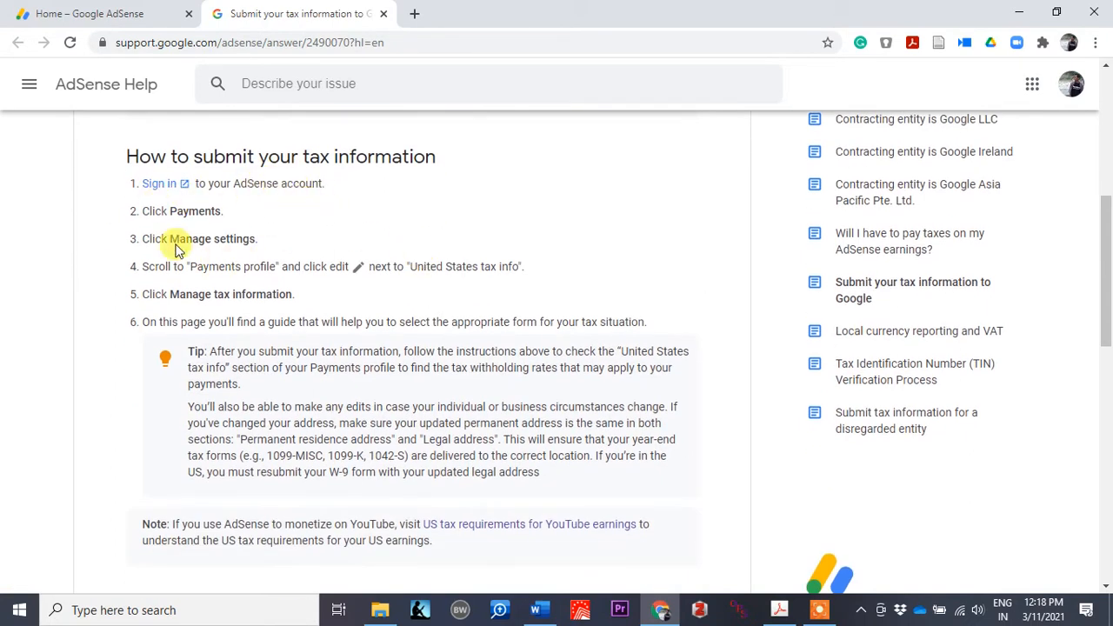
scroll(261, 245, "down", 1)
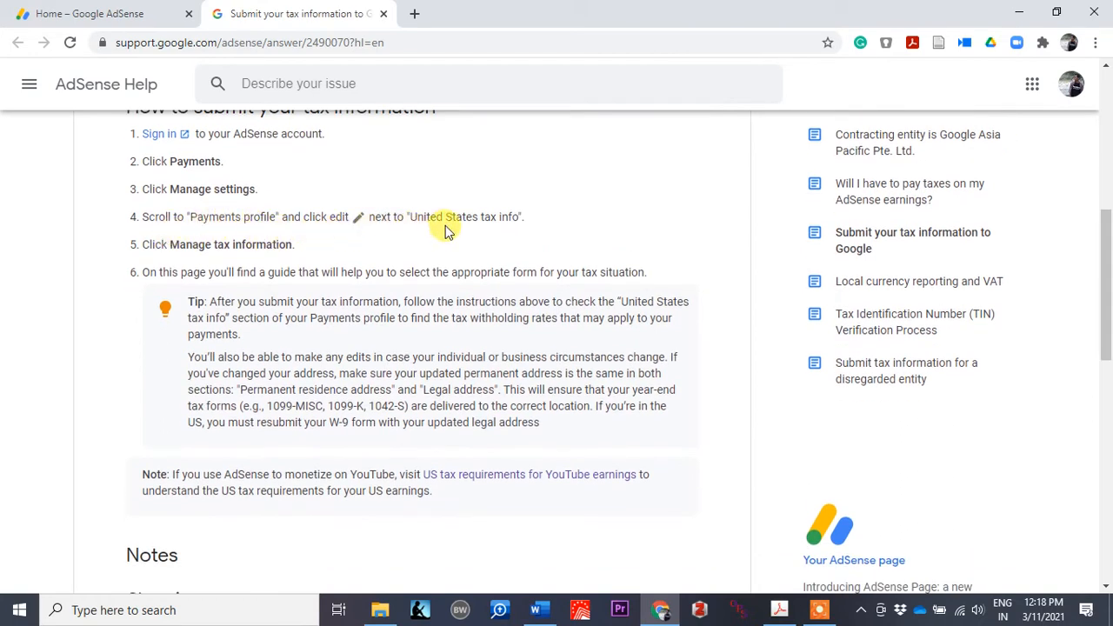
scroll(515, 233, "down", 1)
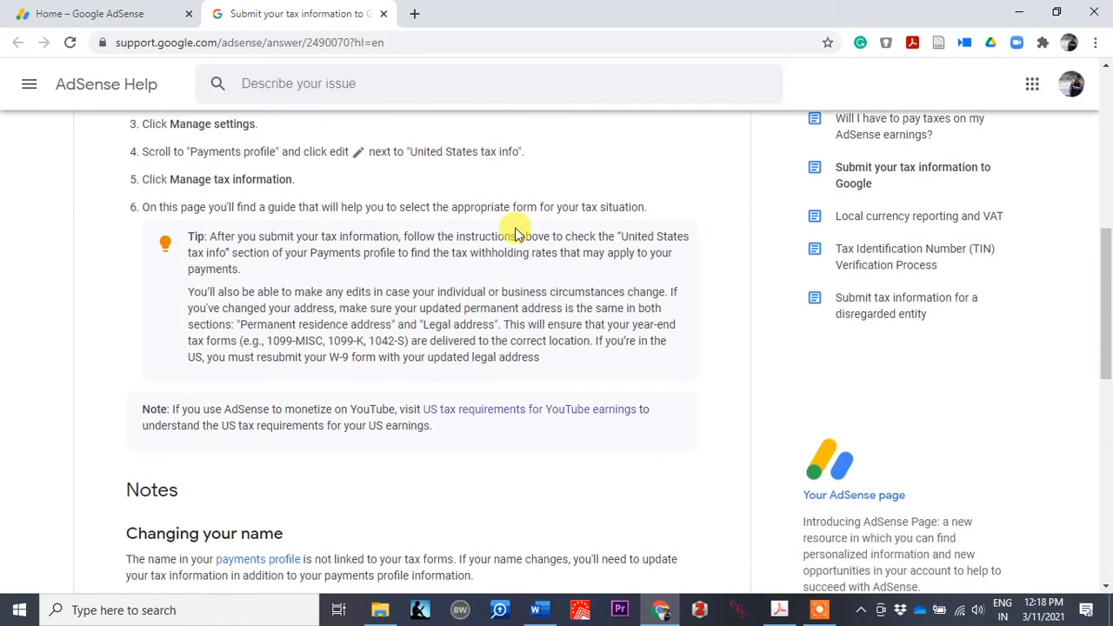
scroll(354, 302, "down", 10)
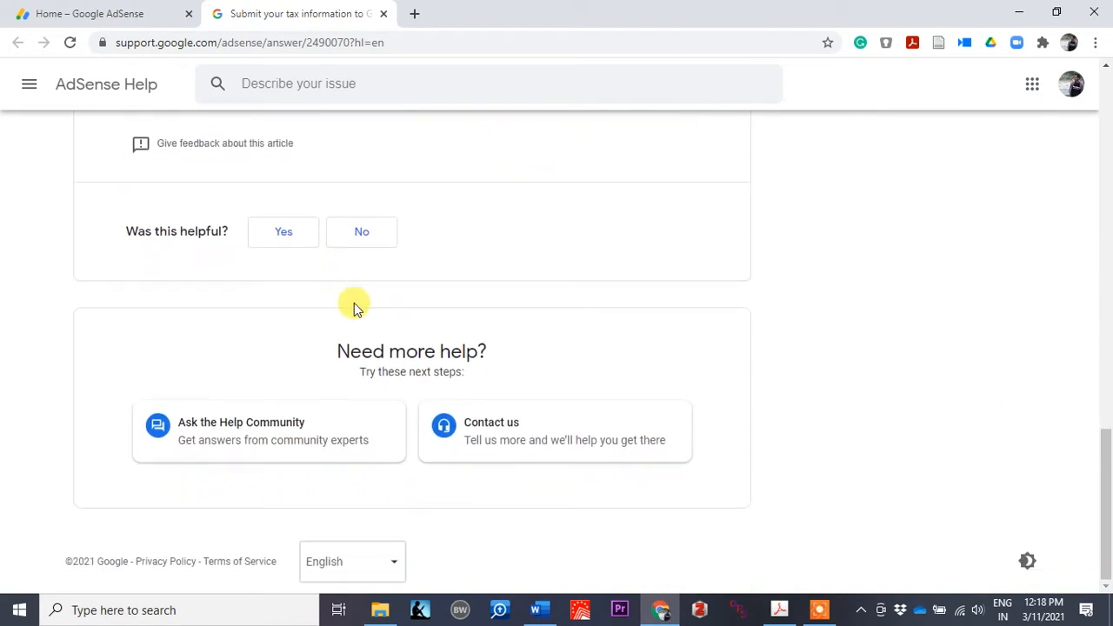
scroll(354, 303, "up", 7)
scroll(354, 303, "up", 8)
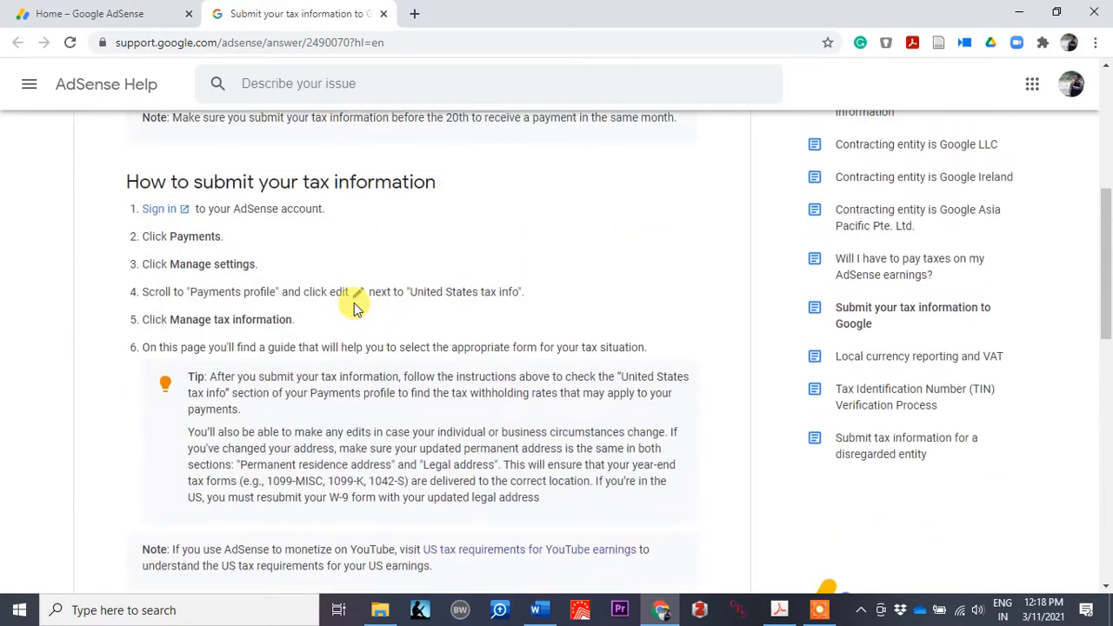
scroll(354, 303, "up", 1)
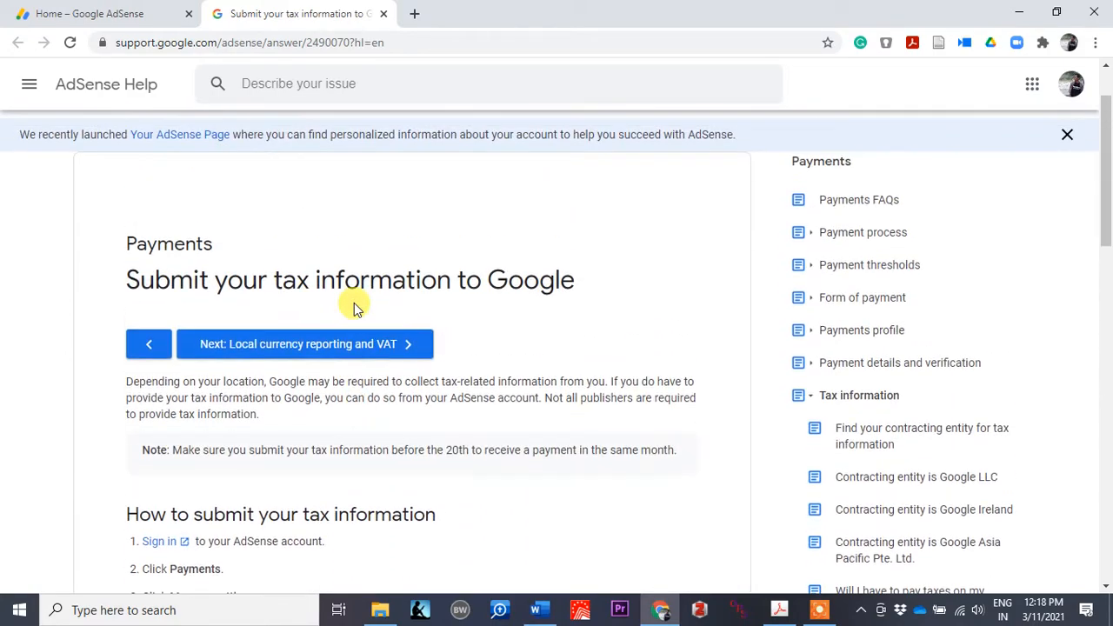
Step: Open the 'US tax requirements for YouTube earnings' article linked in the Note
scroll(609, 373, "down", 2)
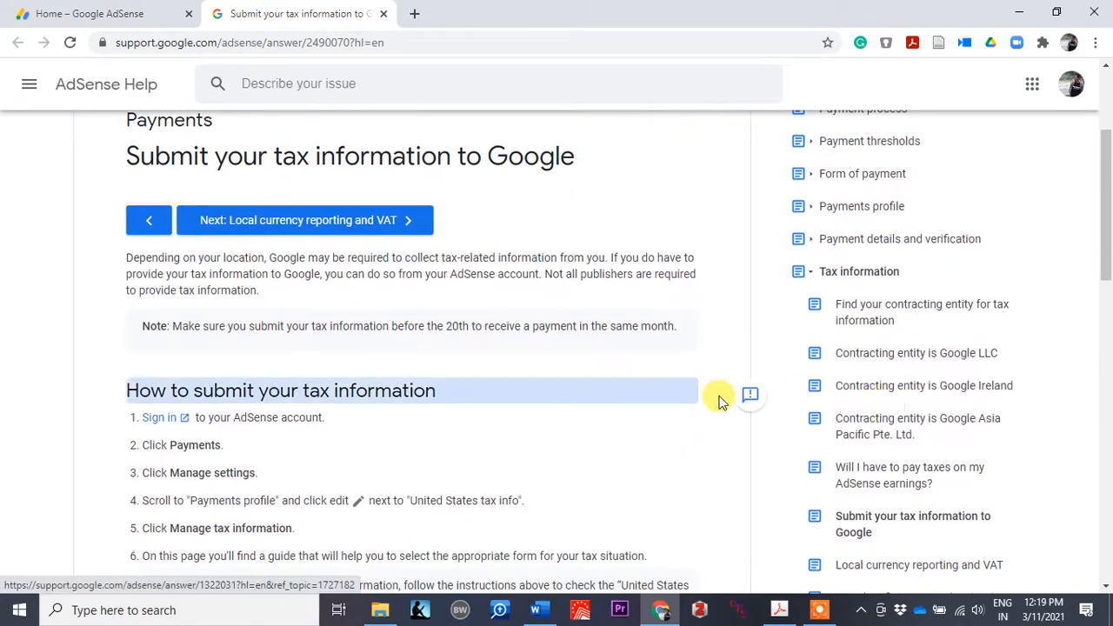
scroll(885, 396, "up", 1)
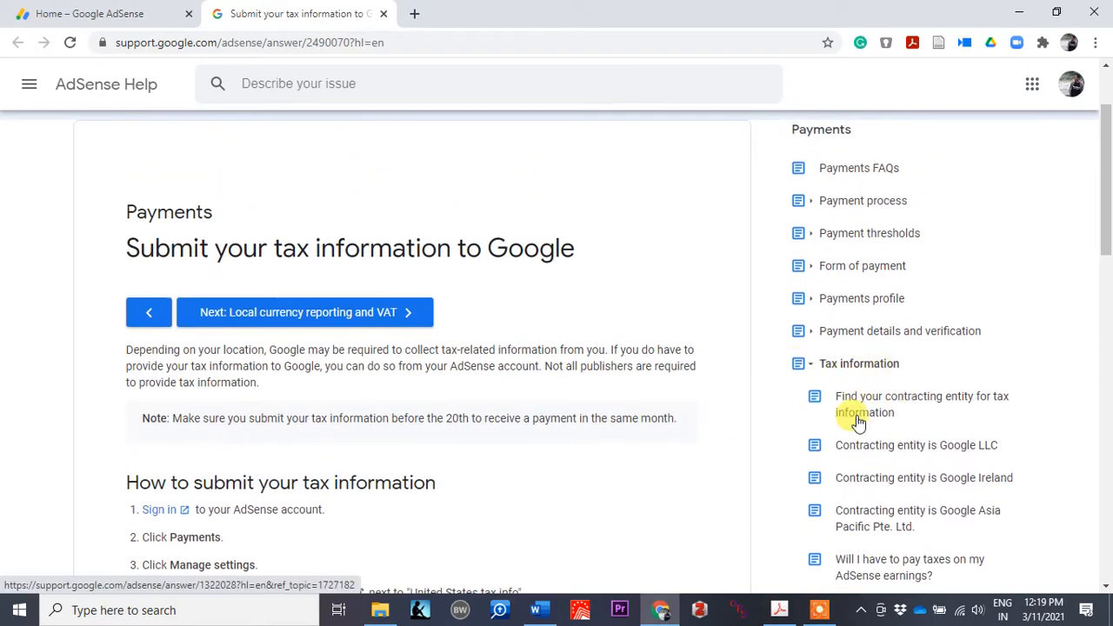
scroll(878, 413, "down", 2)
scroll(887, 444, "down", 2)
scroll(851, 446, "down", 6)
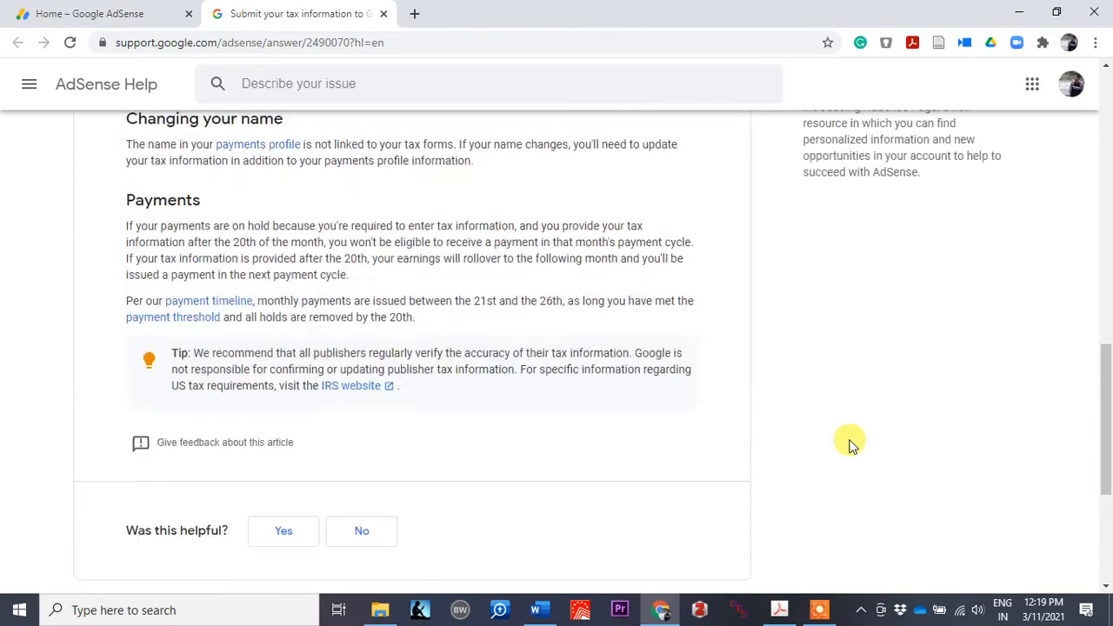
scroll(850, 443, "up", 5)
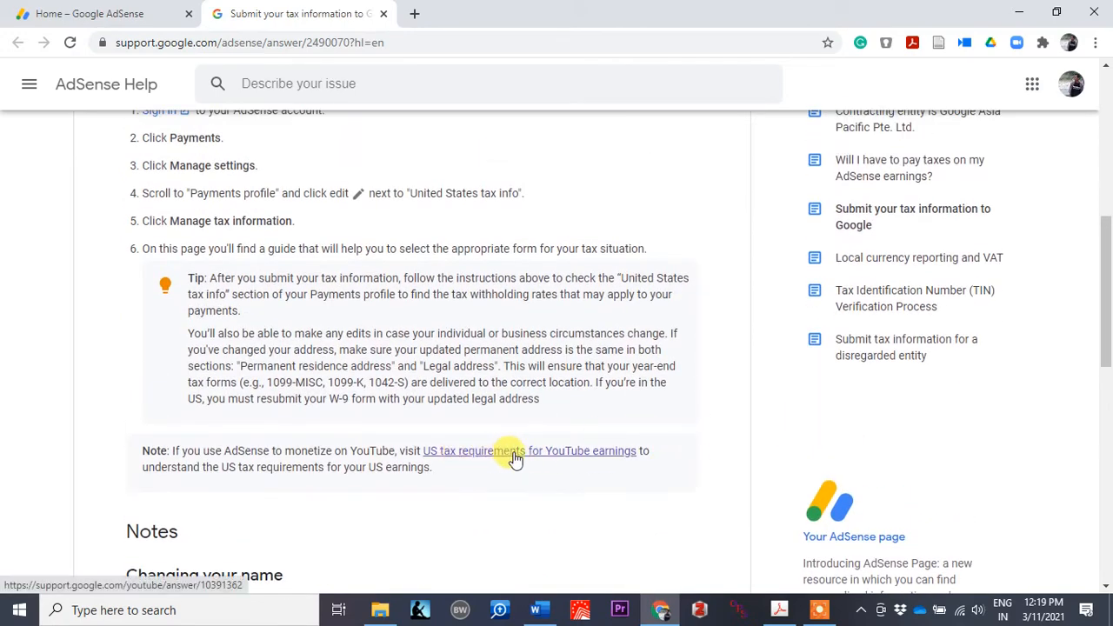
left_click(589, 459)
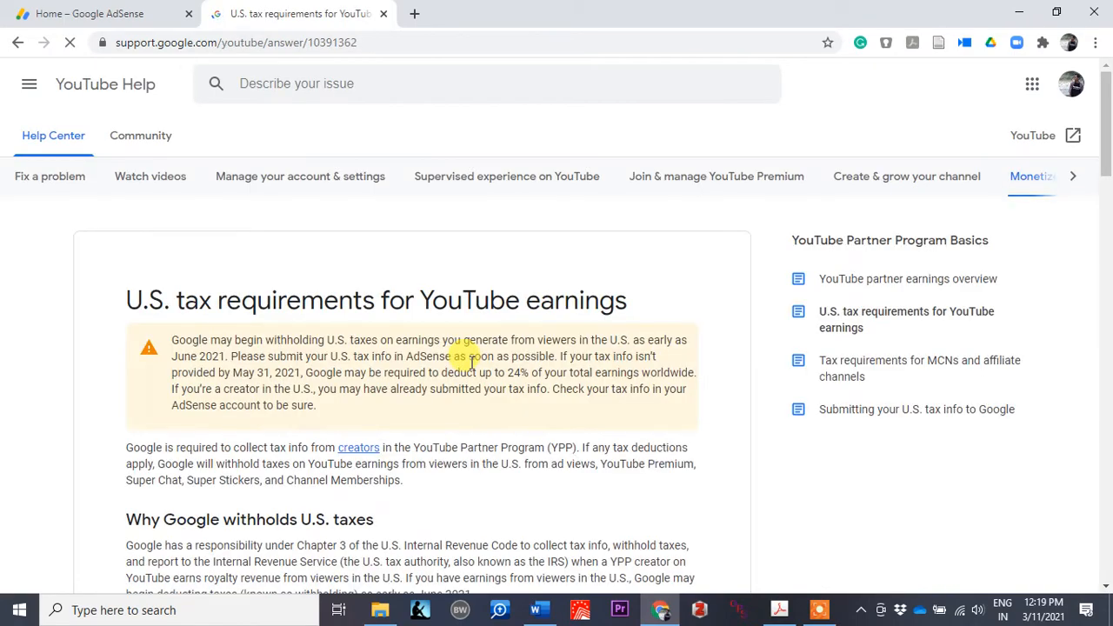
Step: Skim the article and check the FAQ answer 'How will this affect my income on YouTube?'
scroll(473, 391, "down", 12)
scroll(471, 369, "down", 10)
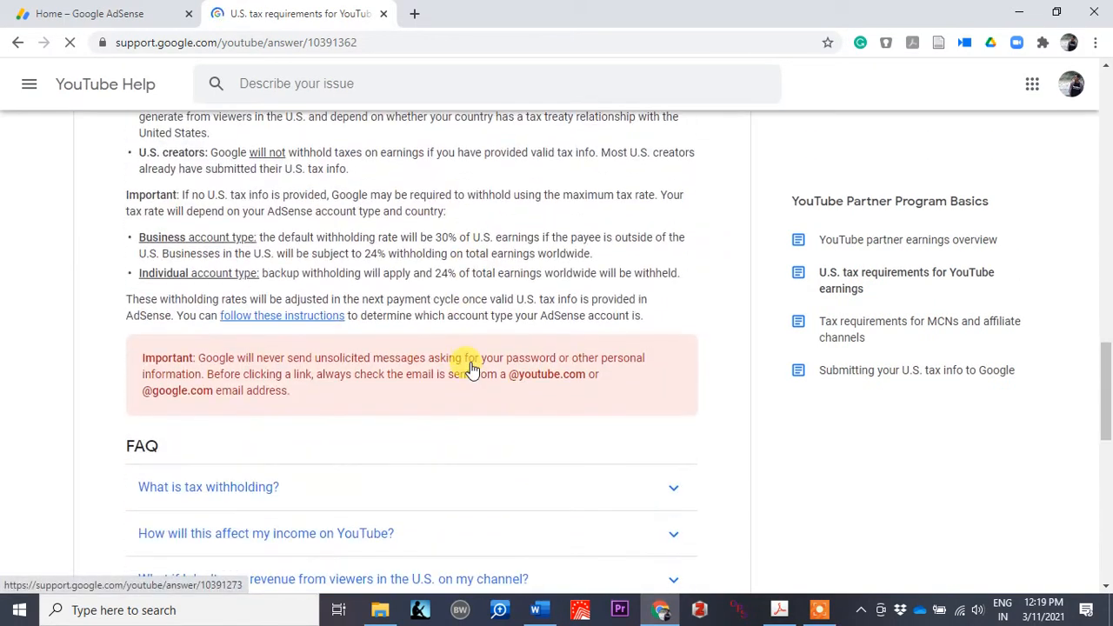
scroll(471, 369, "up", 2)
scroll(470, 368, "up", 1)
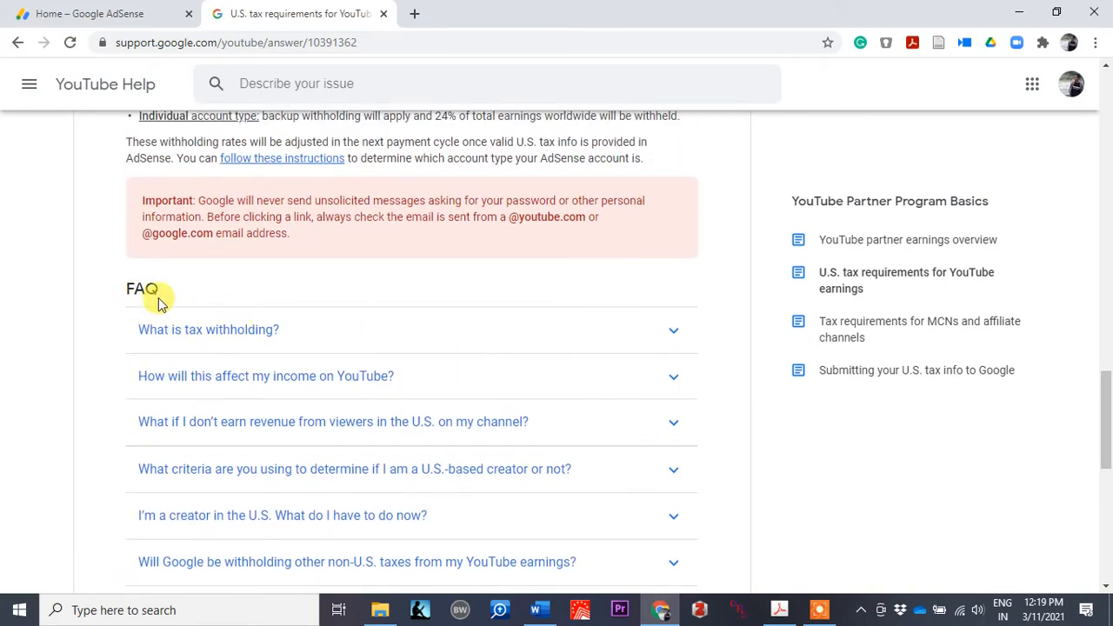
scroll(309, 317, "down", 2)
scroll(368, 340, "down", 2)
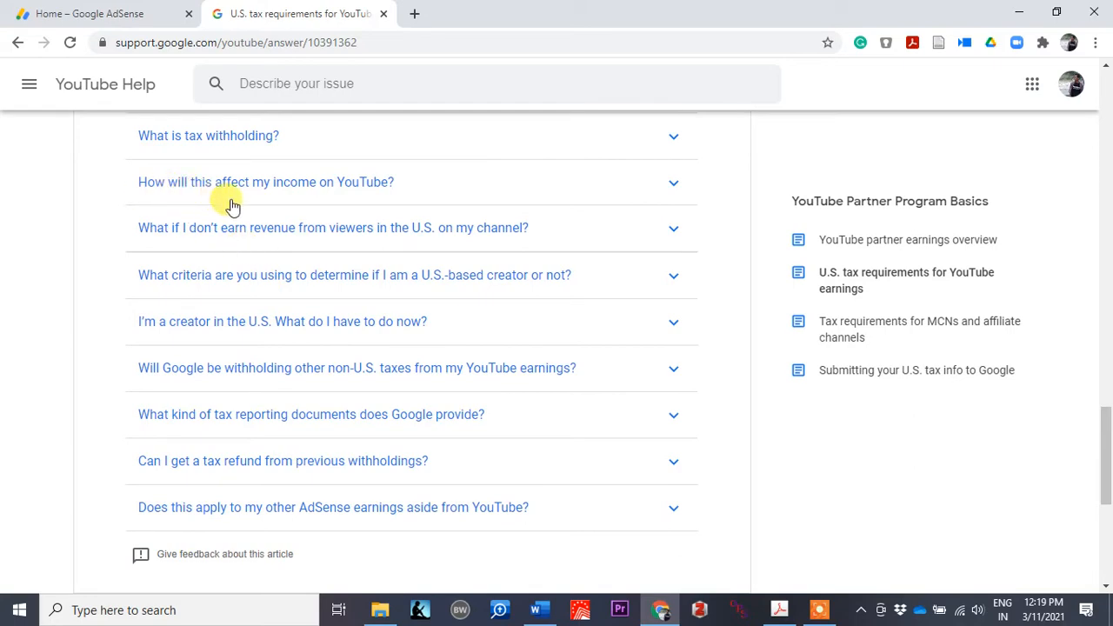
left_click(397, 196)
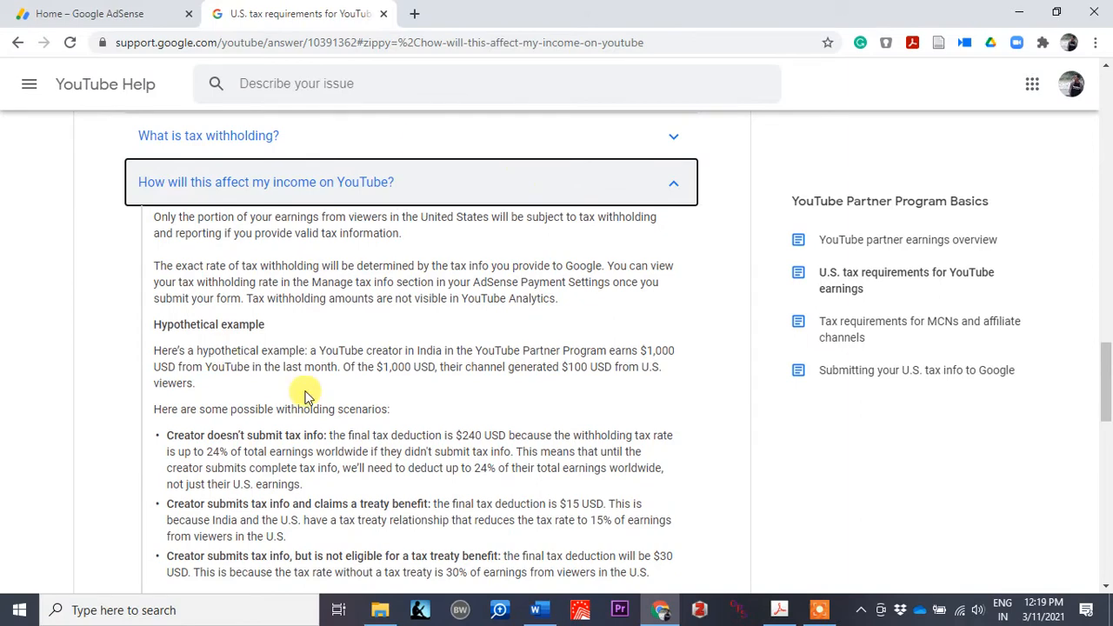
left_click(662, 185)
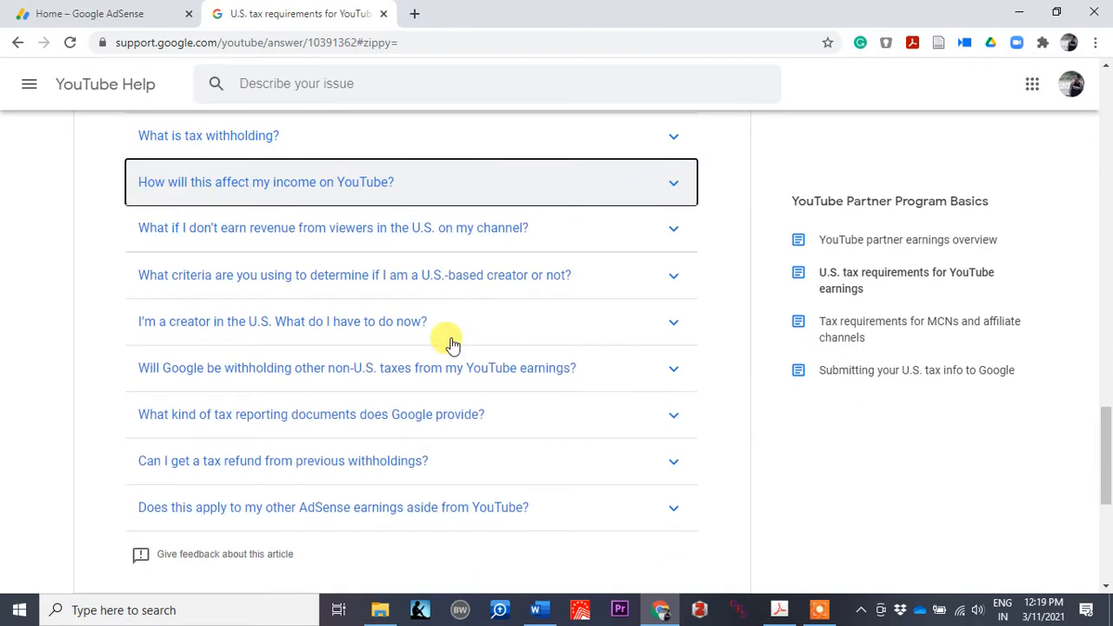
Step: Read the rest of the tax article and FAQ, then return to the Home – Google AdSense tab
scroll(435, 357, "down", 1)
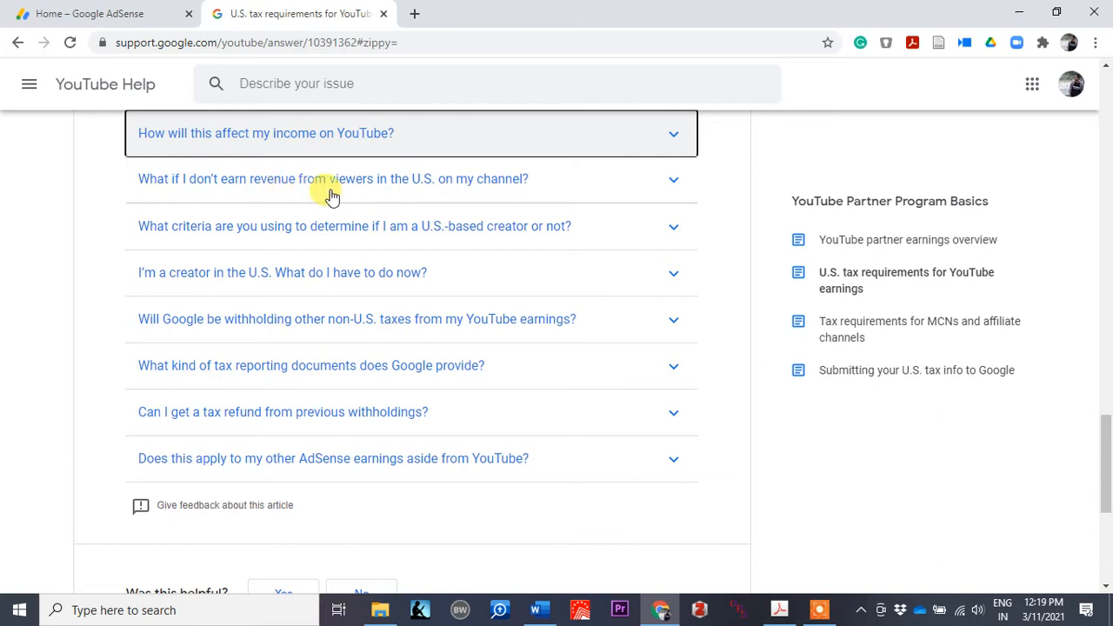
scroll(315, 323, "down", 1)
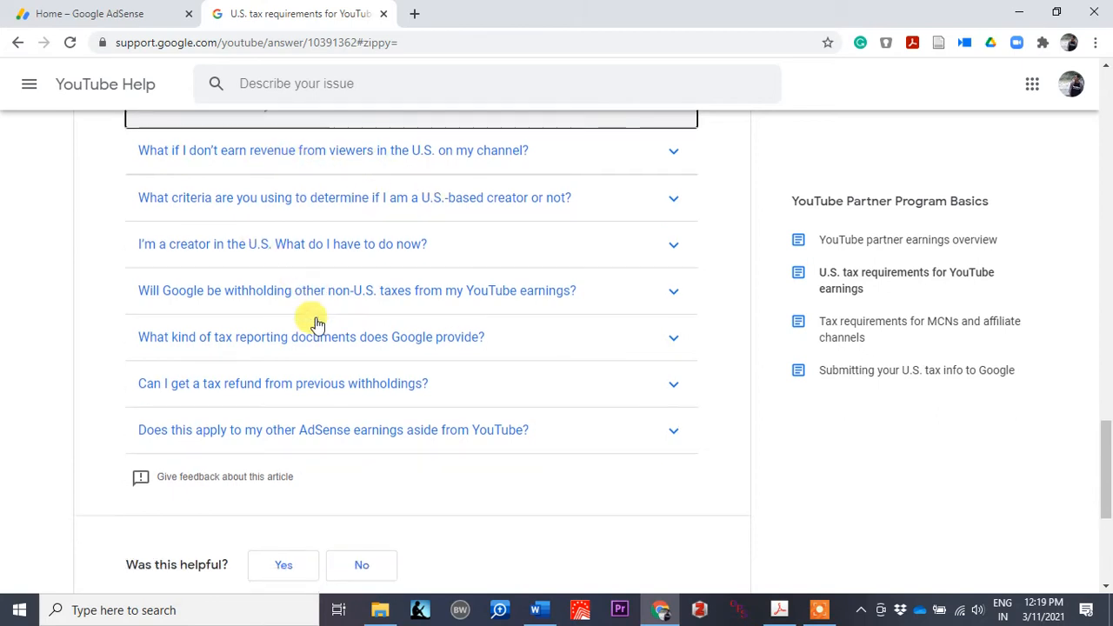
scroll(316, 322, "up", 2)
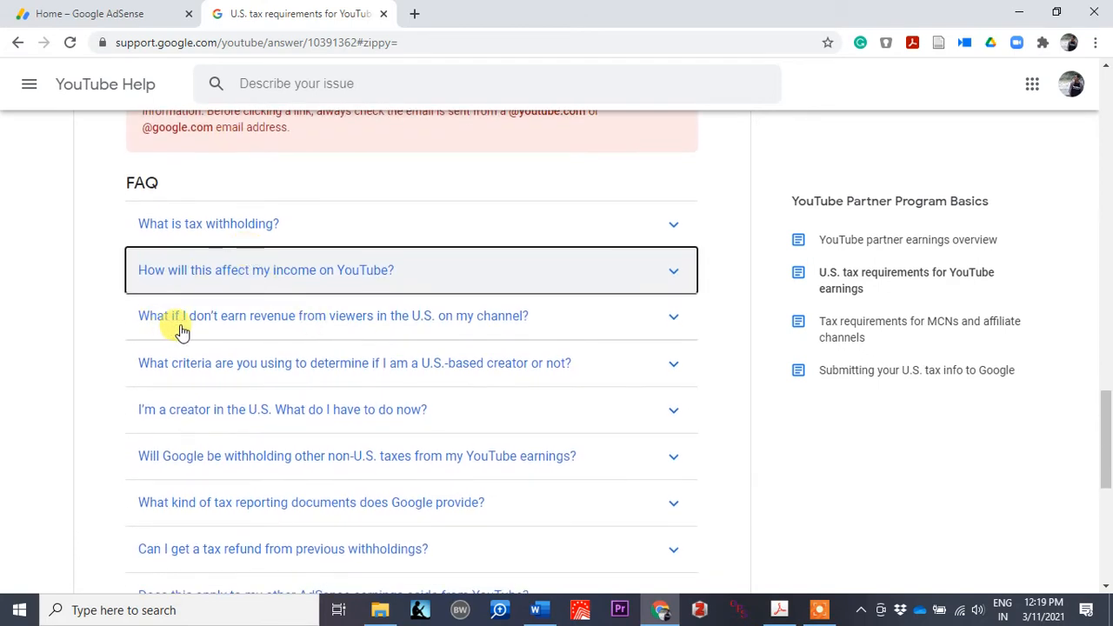
scroll(182, 372, "down", 1)
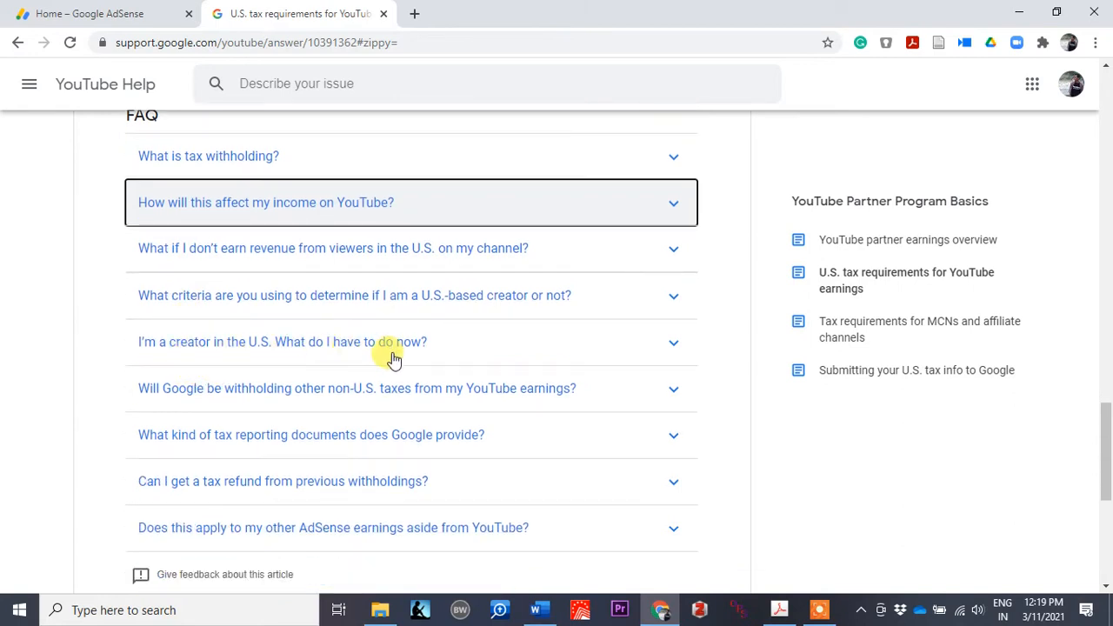
scroll(325, 409, "down", 1)
scroll(325, 409, "down", 1)
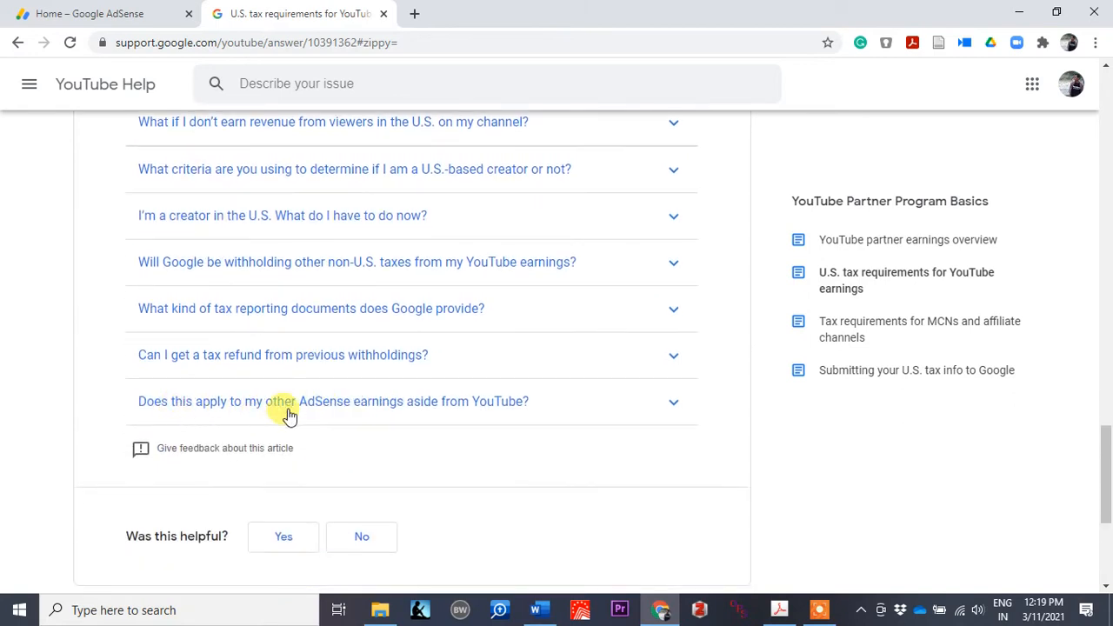
scroll(330, 415, "up", 1)
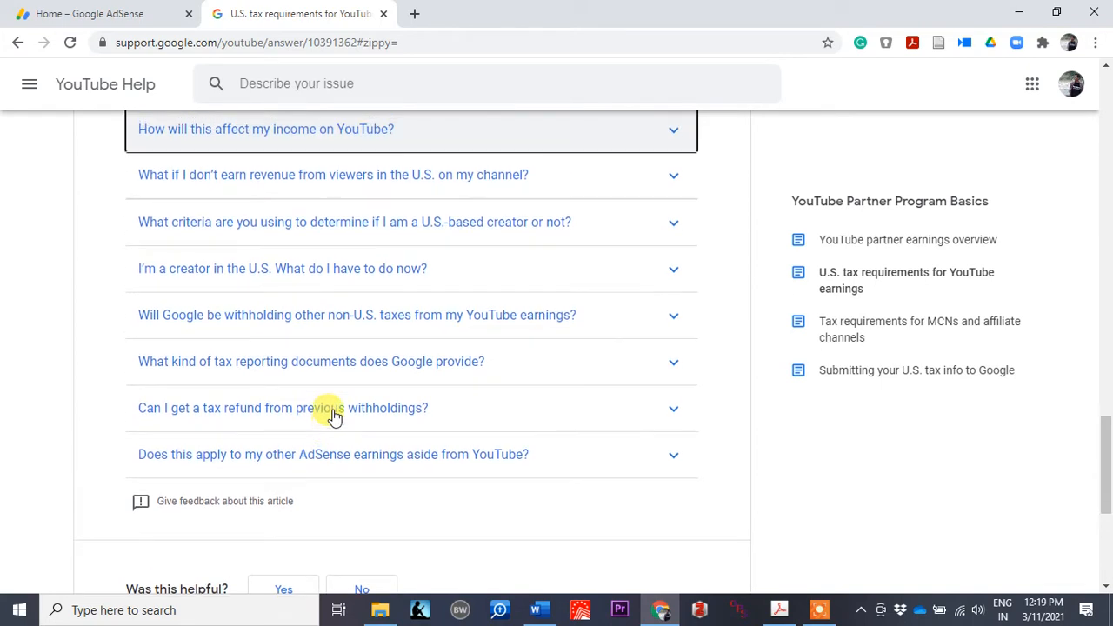
scroll(222, 339, "up", 1)
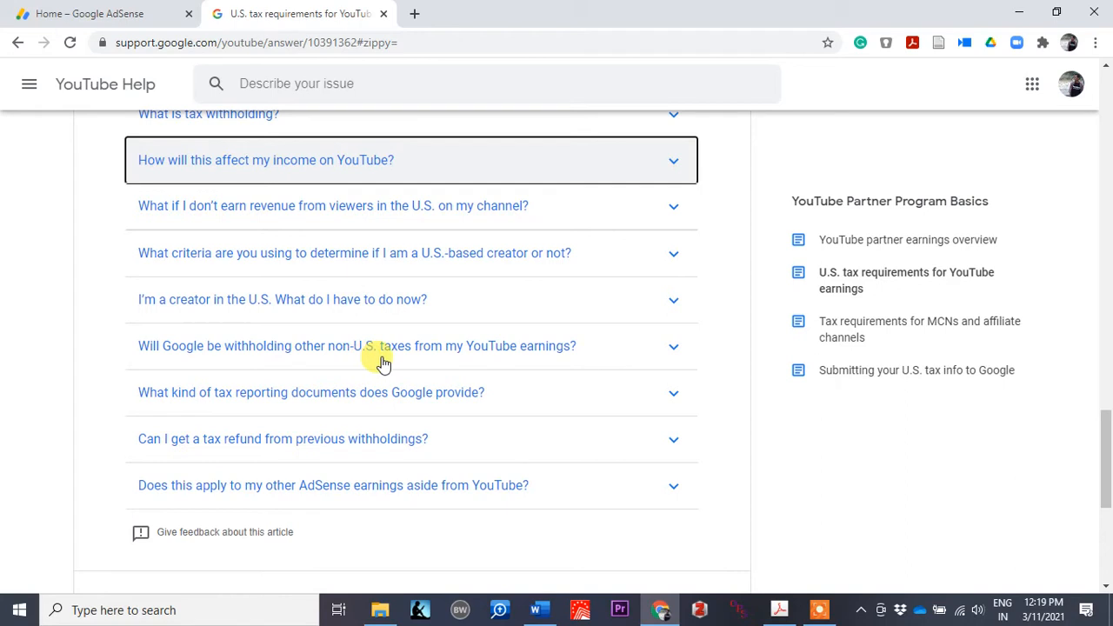
scroll(348, 361, "up", 1)
scroll(225, 324, "up", 1)
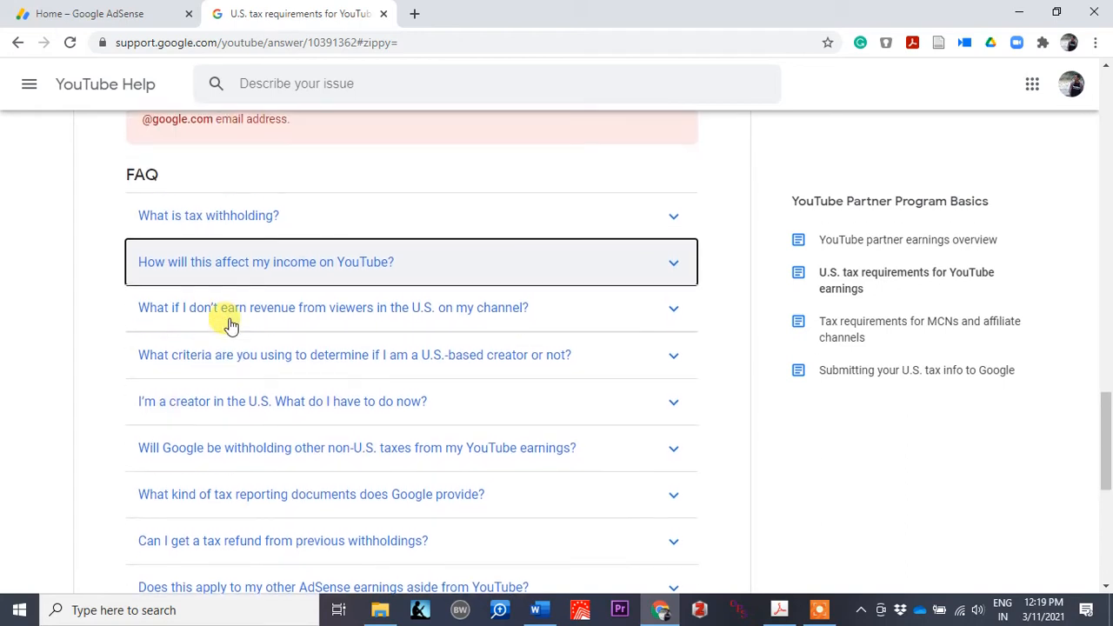
scroll(344, 336, "up", 1)
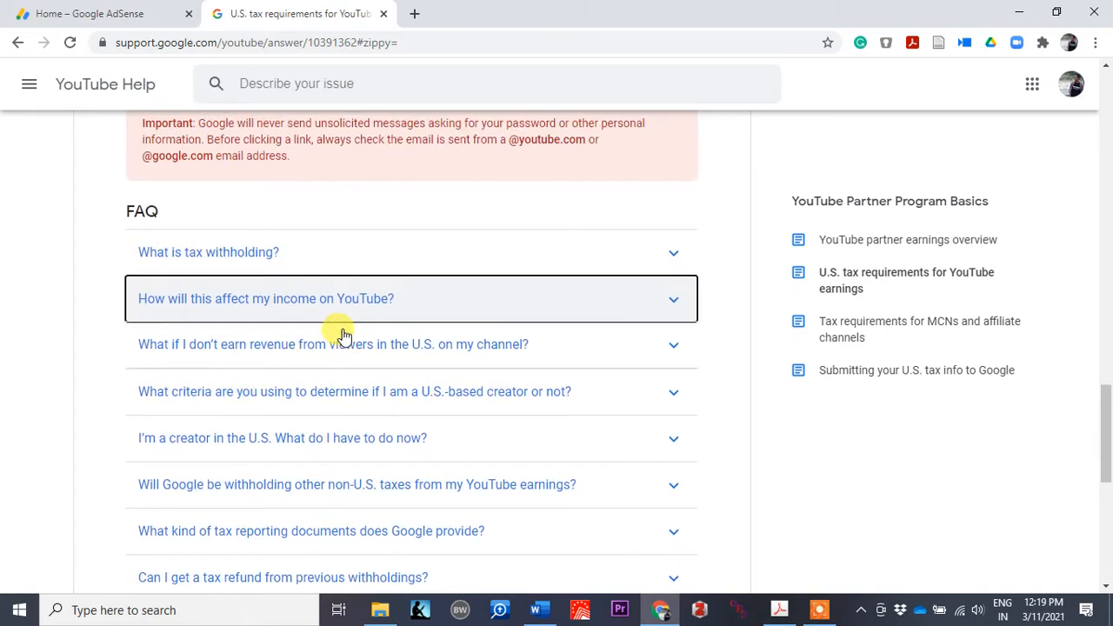
scroll(194, 263, "up", 1)
scroll(219, 305, "up", 12)
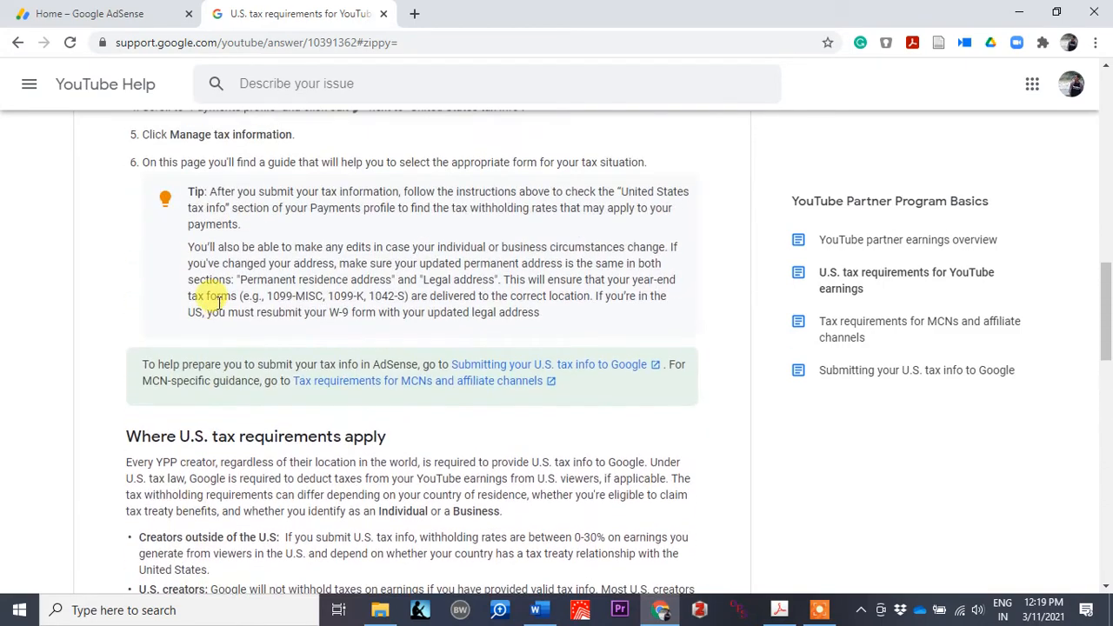
scroll(219, 305, "up", 1)
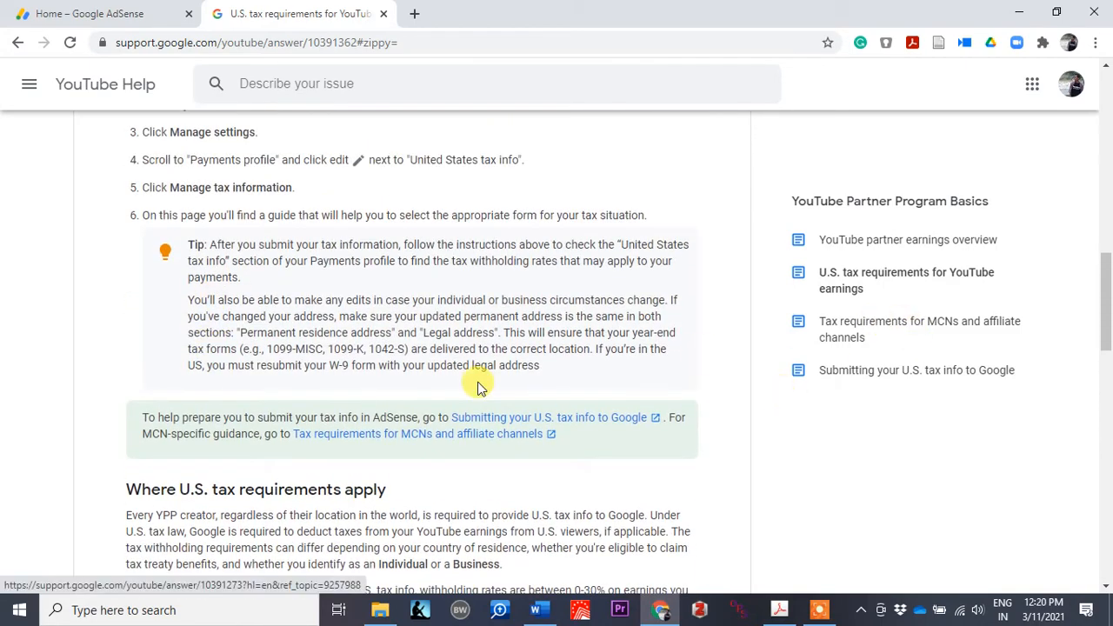
scroll(478, 387, "up", 4)
scroll(478, 387, "down", 8)
scroll(478, 387, "down", 1)
scroll(478, 387, "down", 3)
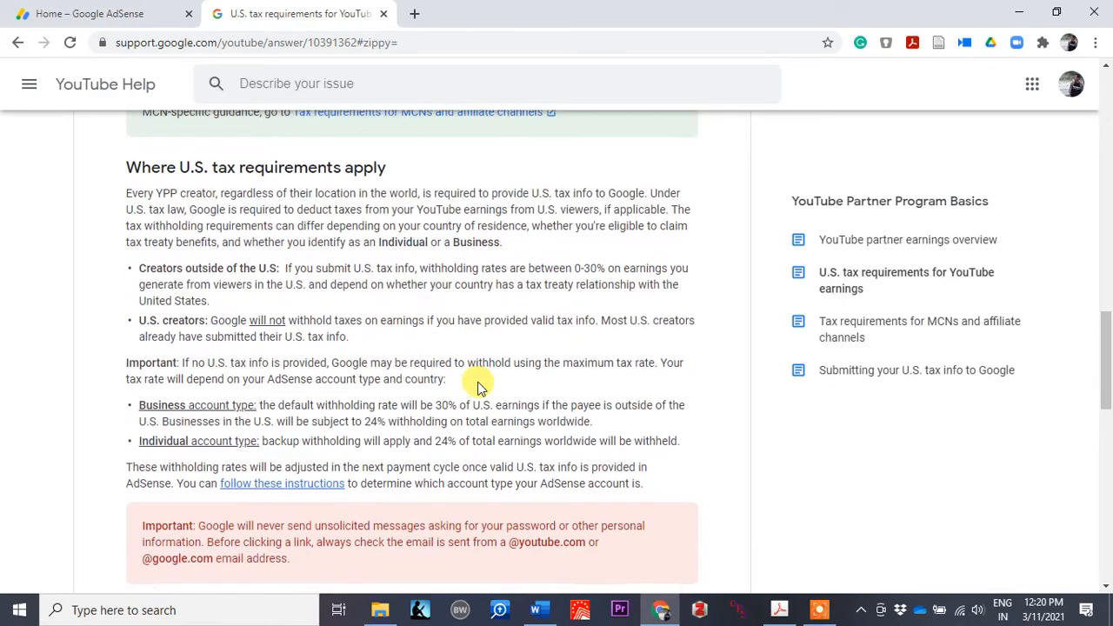
scroll(478, 387, "up", 10)
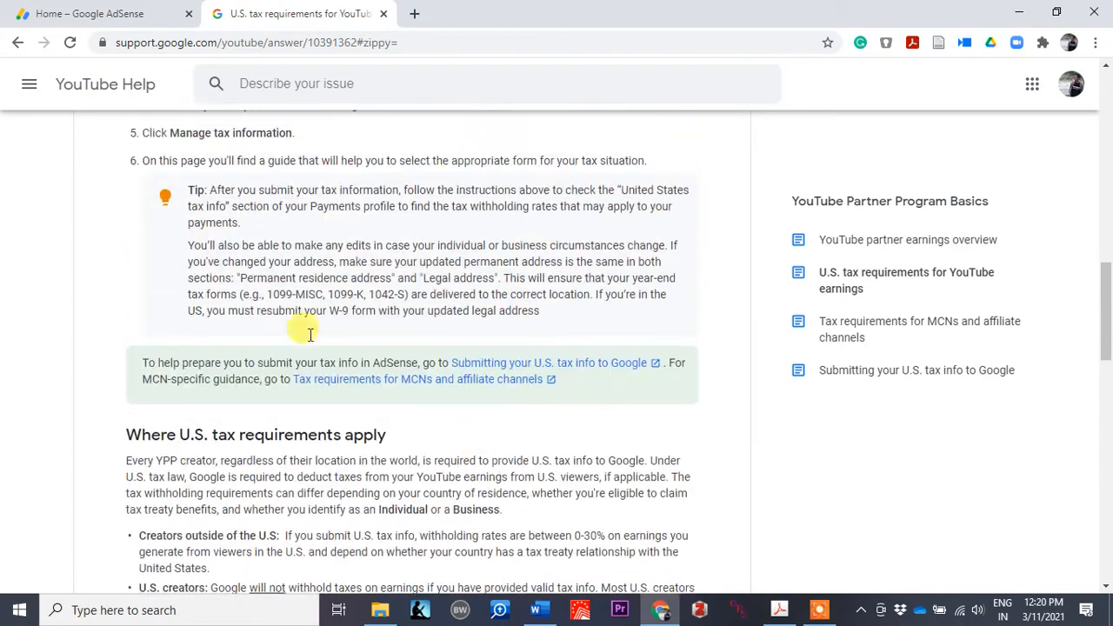
scroll(426, 426, "up", 2)
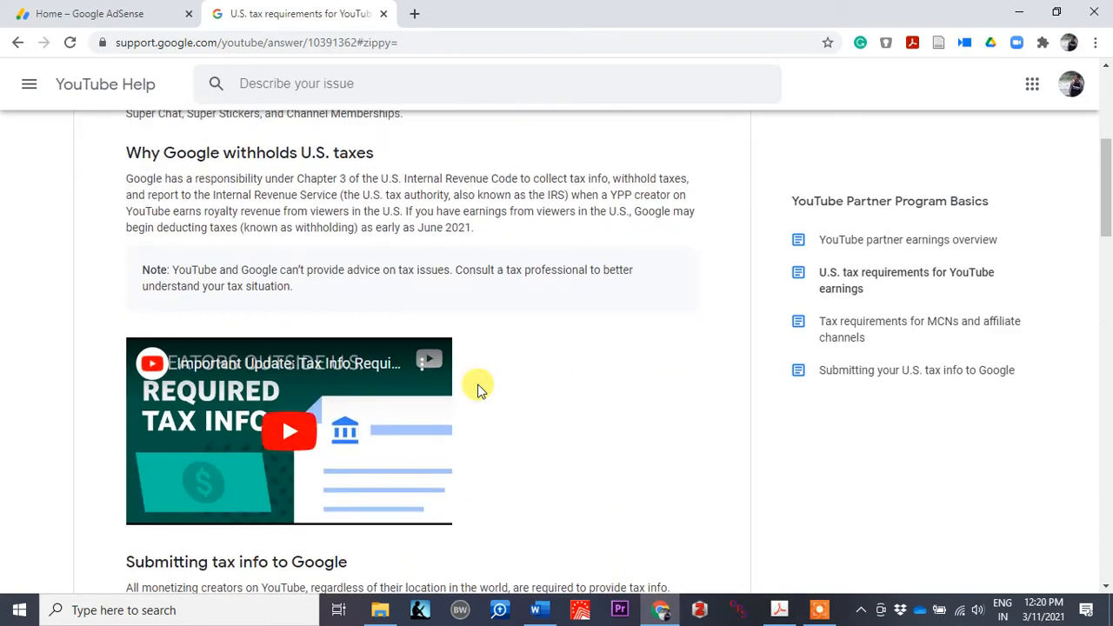
scroll(457, 403, "down", 1)
scroll(464, 415, "up", 5)
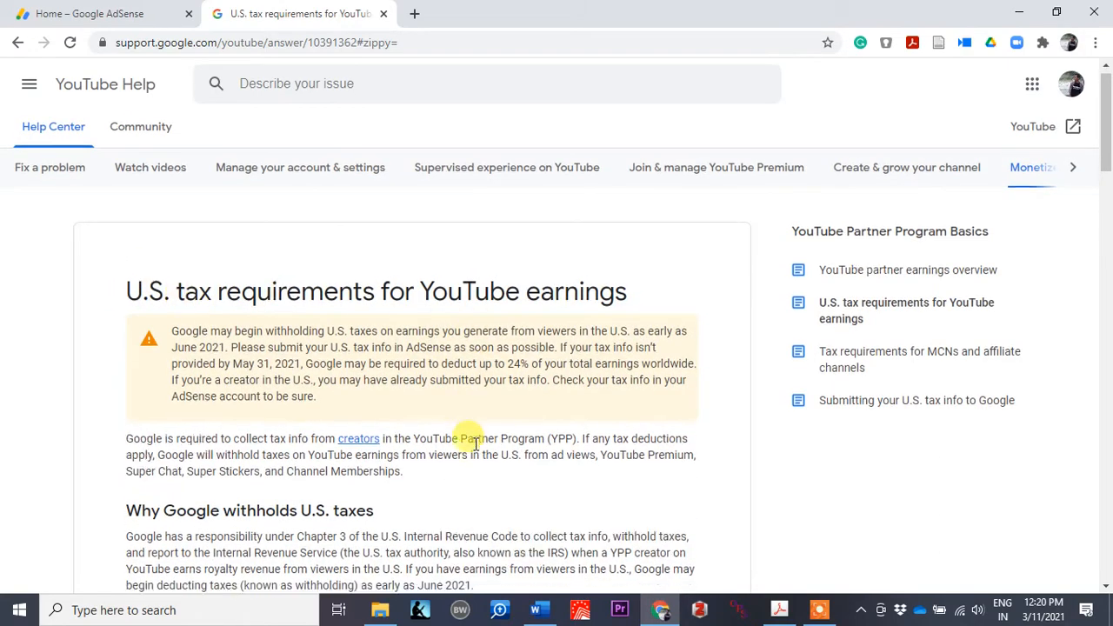
left_click(92, 10)
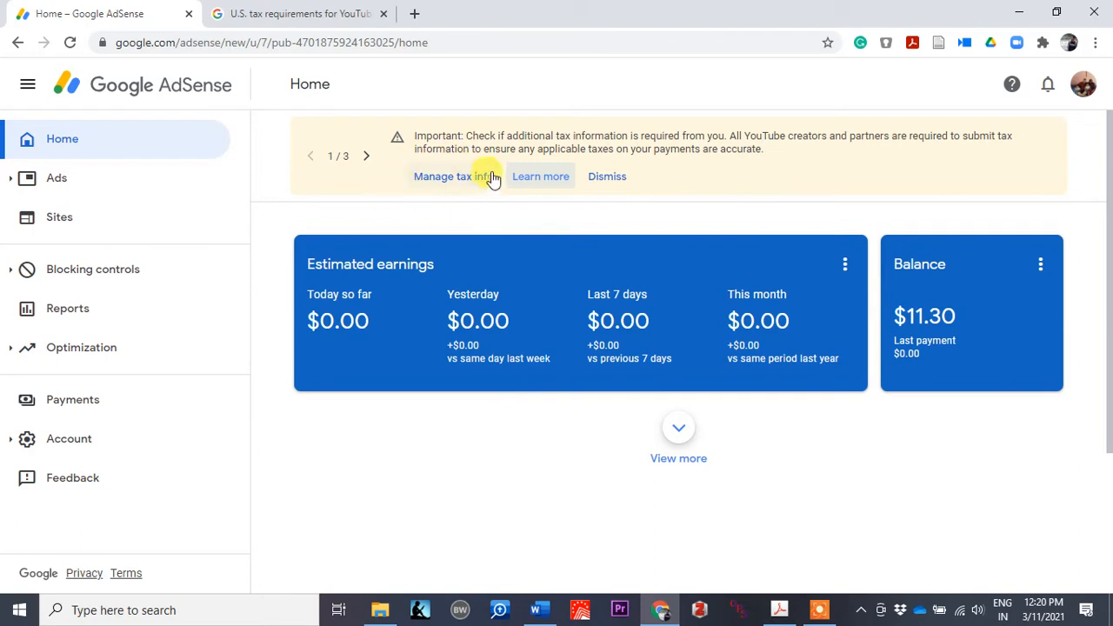
Step: Go to Manage tax info, close the YouTube Help tab, and review the payout notice
left_click(464, 178)
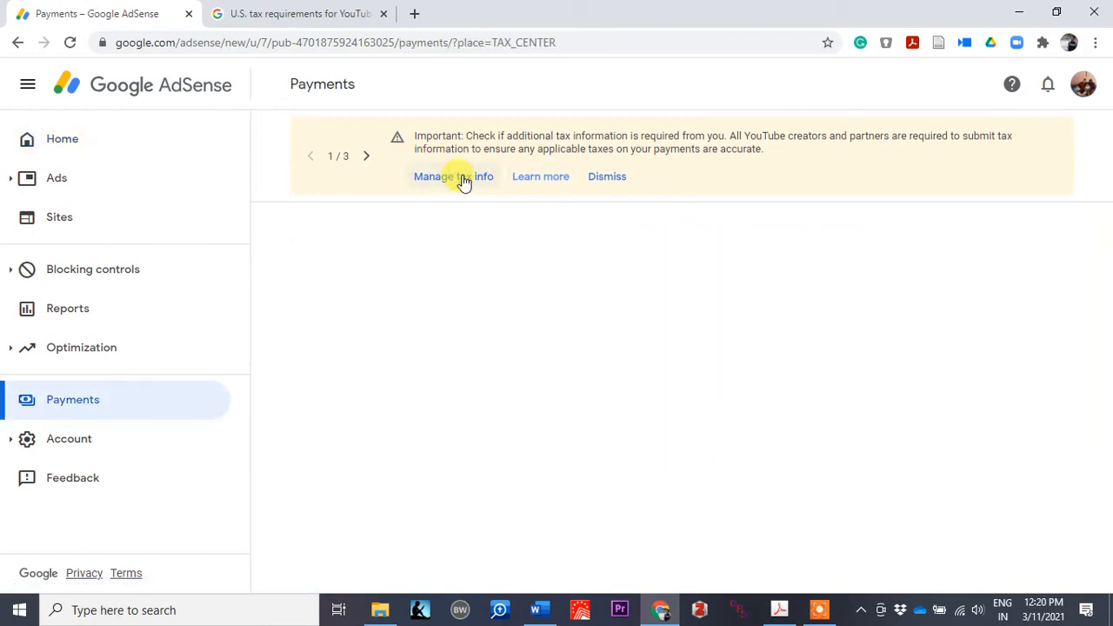
left_click(383, 14)
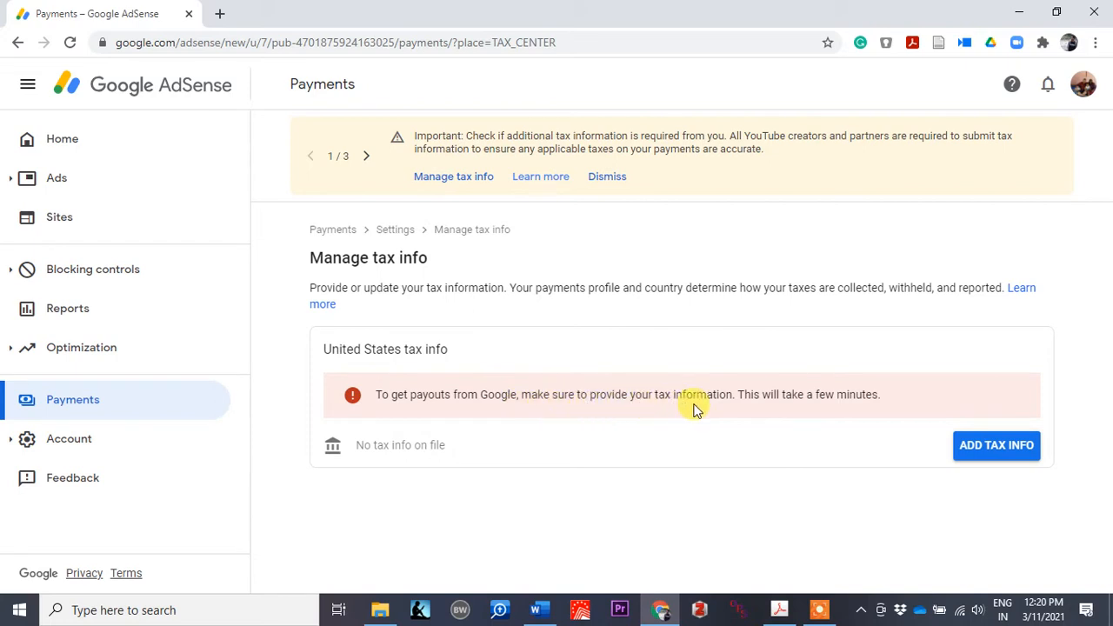
left_click_drag(379, 399, 492, 396)
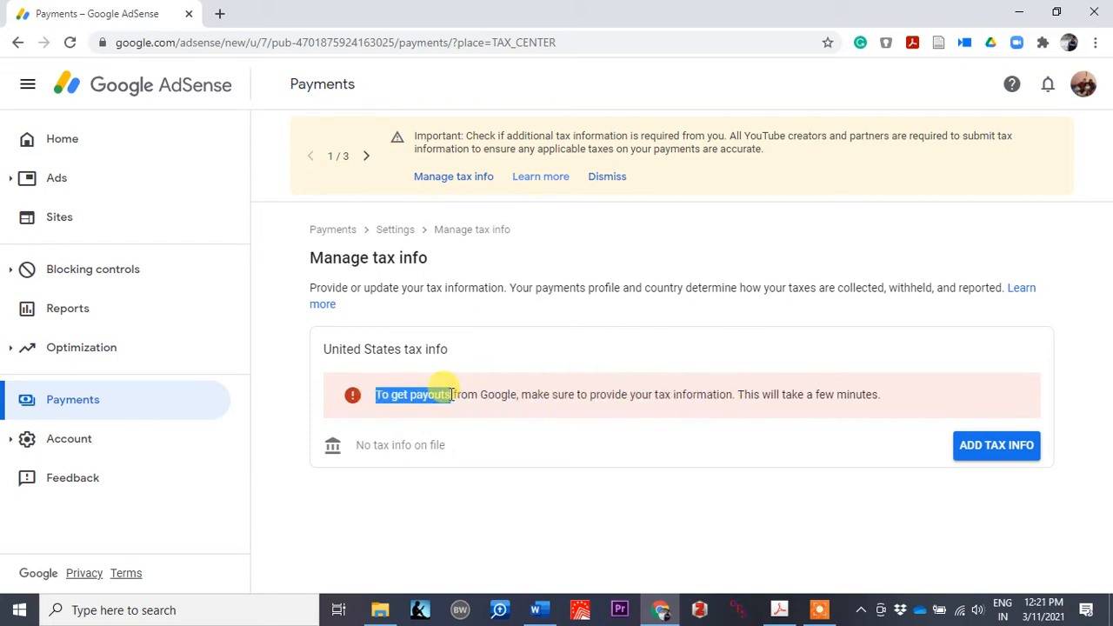
left_click(451, 394)
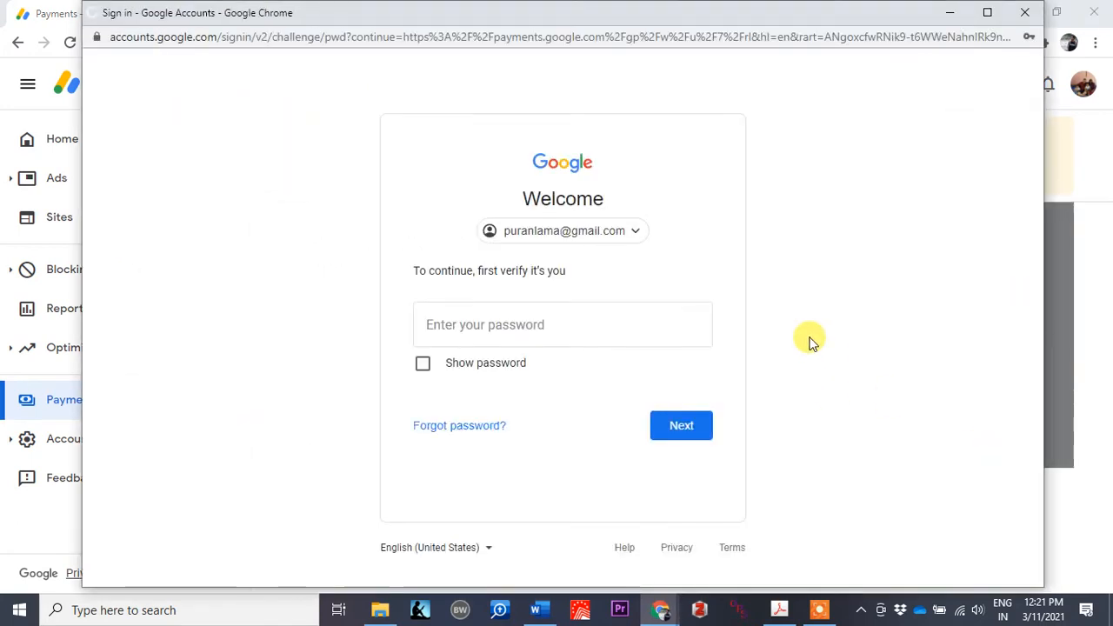
Step: Enter the Google account password and confirm to reach the United States tax info form
left_click(524, 327)
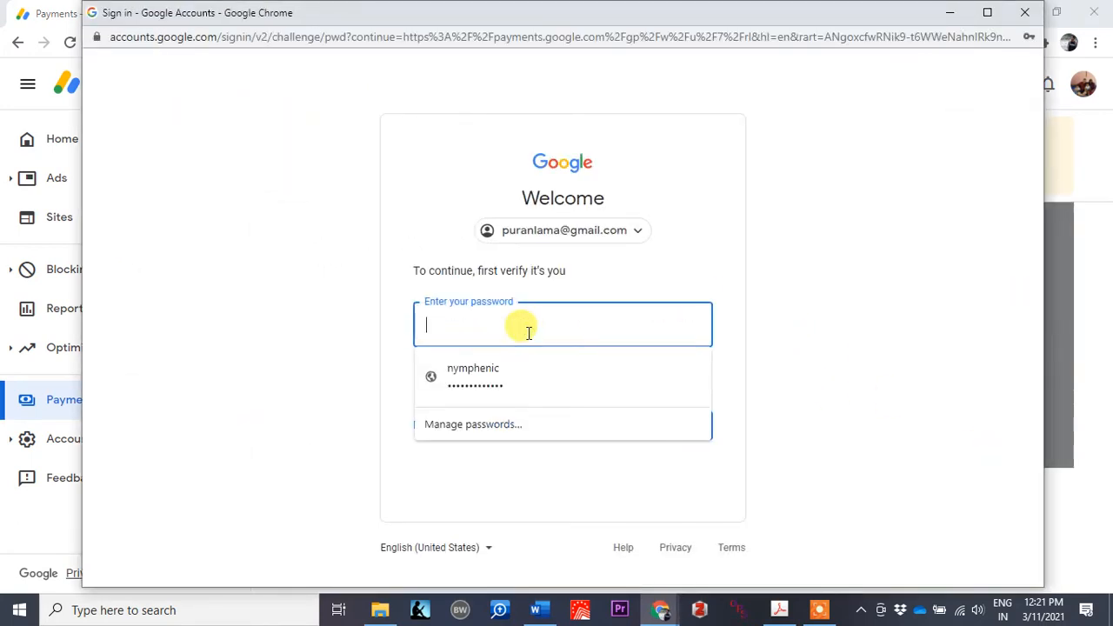
left_click(281, 311)
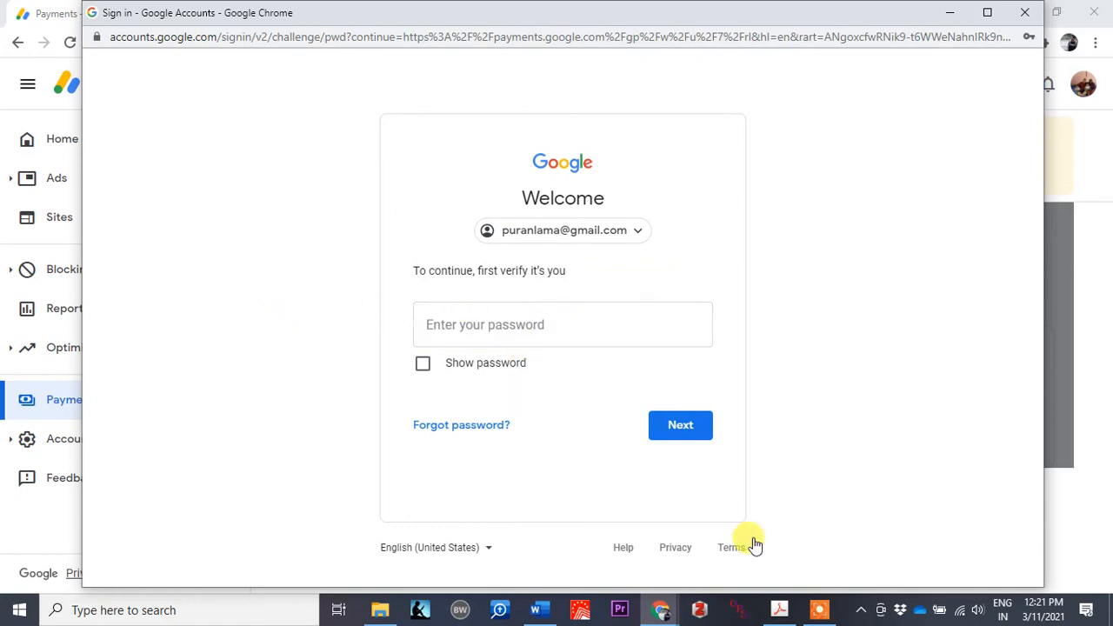
left_click(819, 608)
left_click(591, 585)
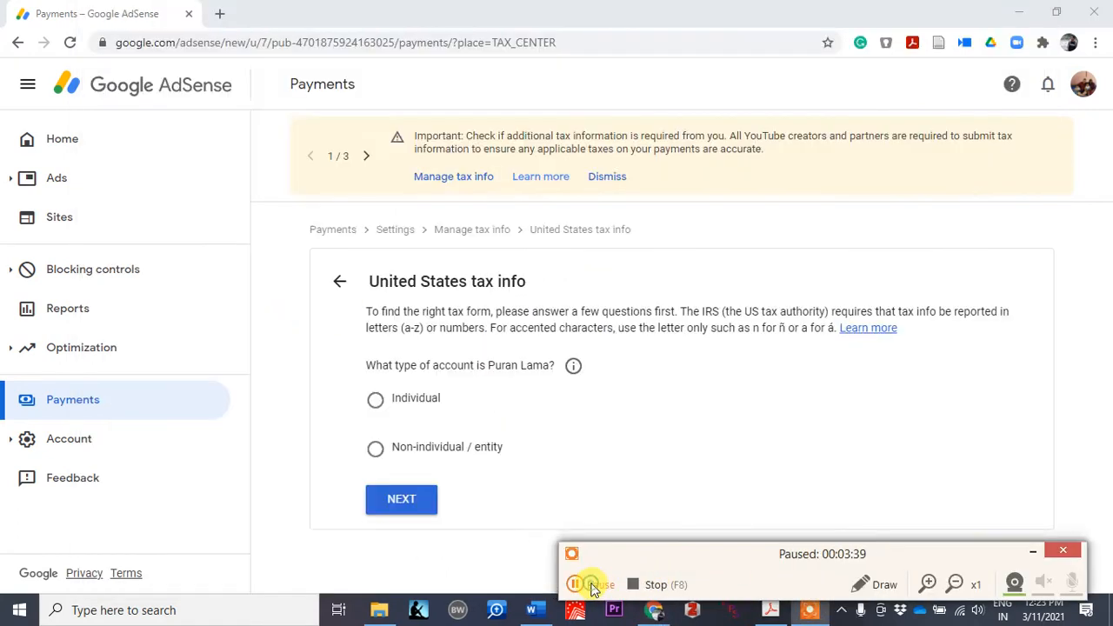
left_click(592, 584)
left_click(1032, 552)
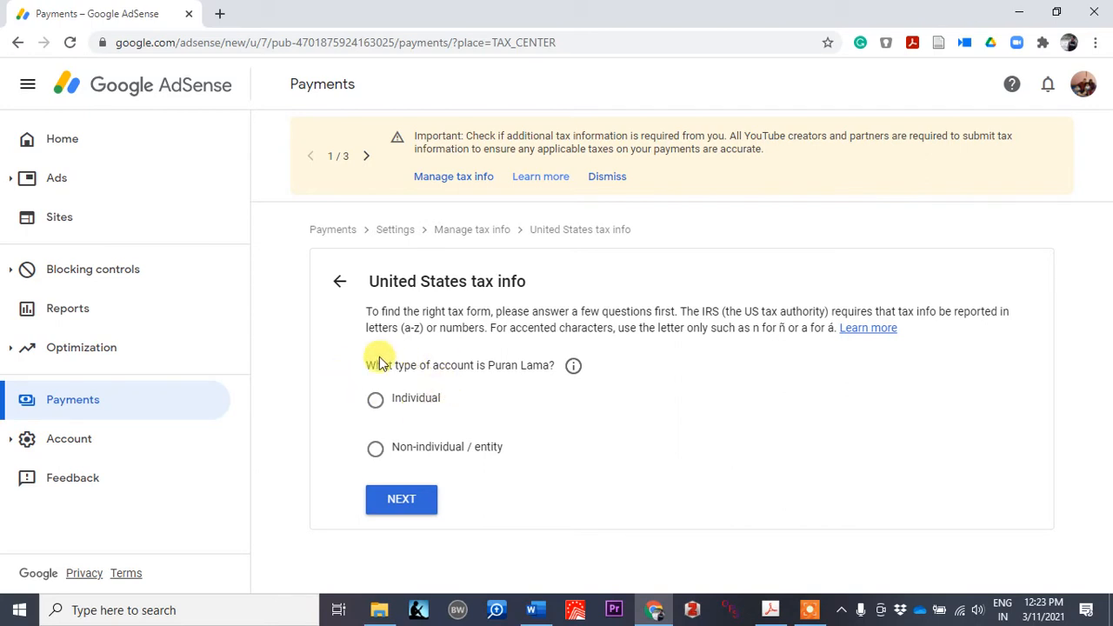
Step: Declare the account as Individual and not a US citizen or resident
left_click(374, 403)
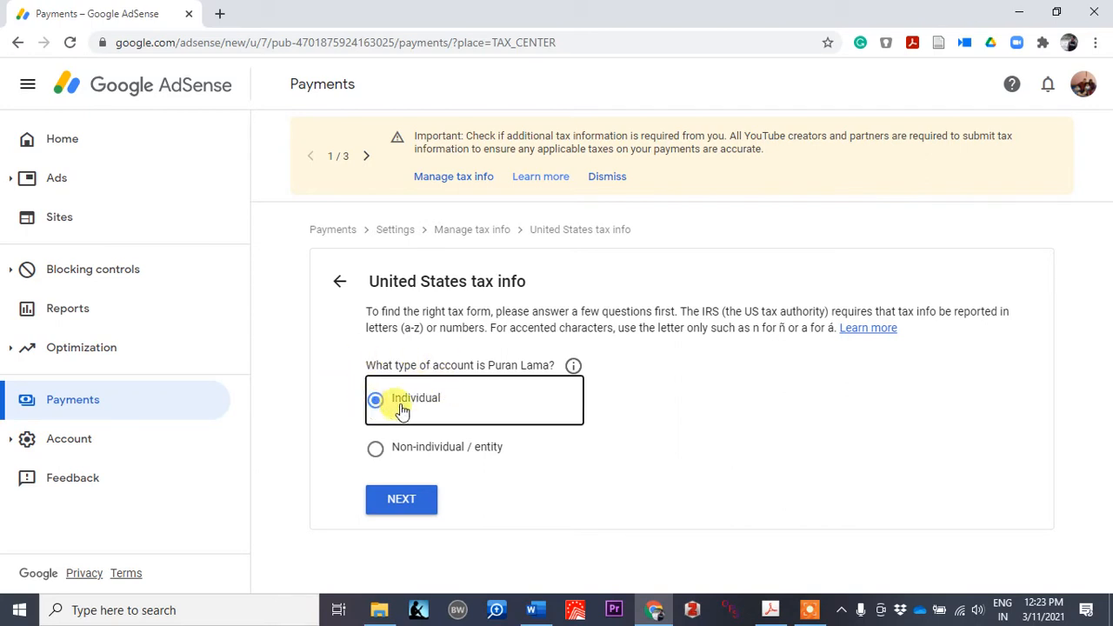
left_click(402, 499)
scroll(571, 467, "down", 1)
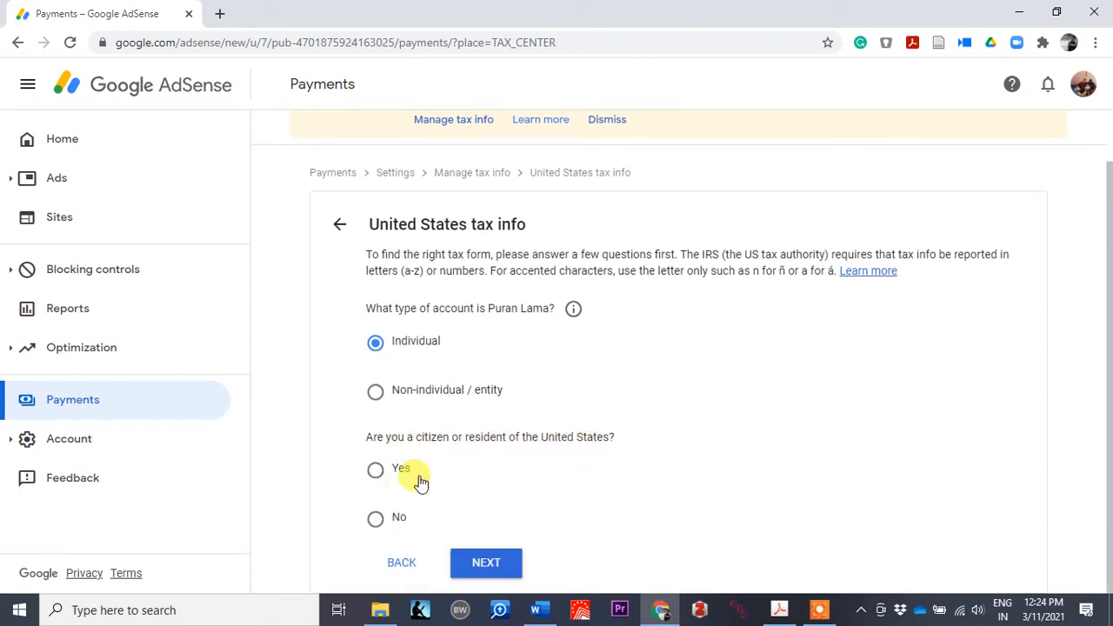
left_click(375, 520)
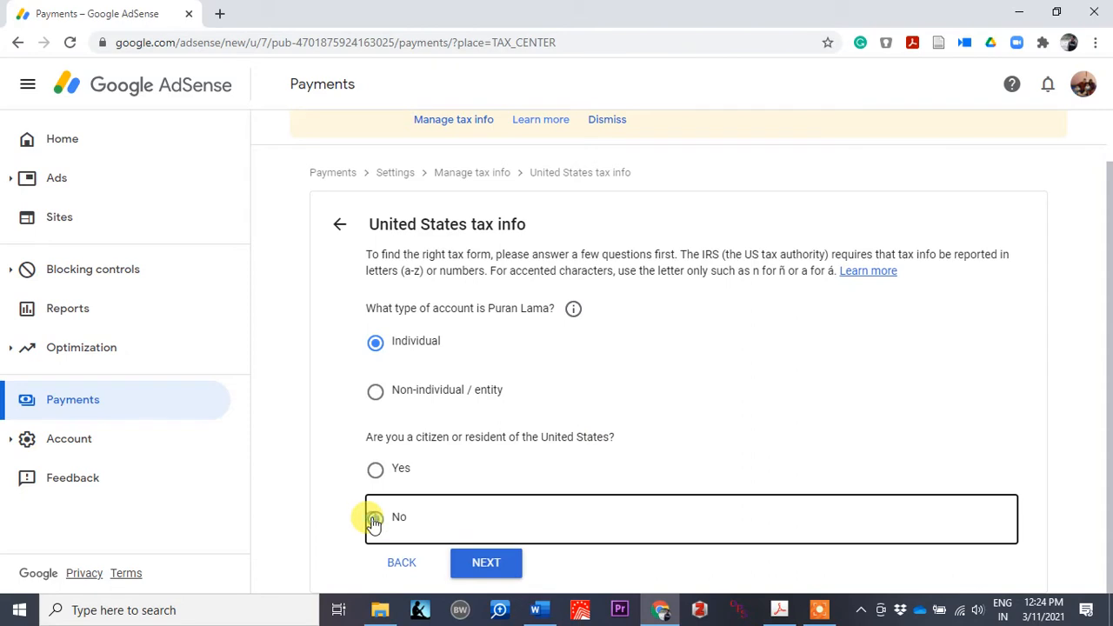
left_click(485, 565)
Step: Choose the W-8BEN tax form and start filling it in
scroll(485, 569, "down", 2)
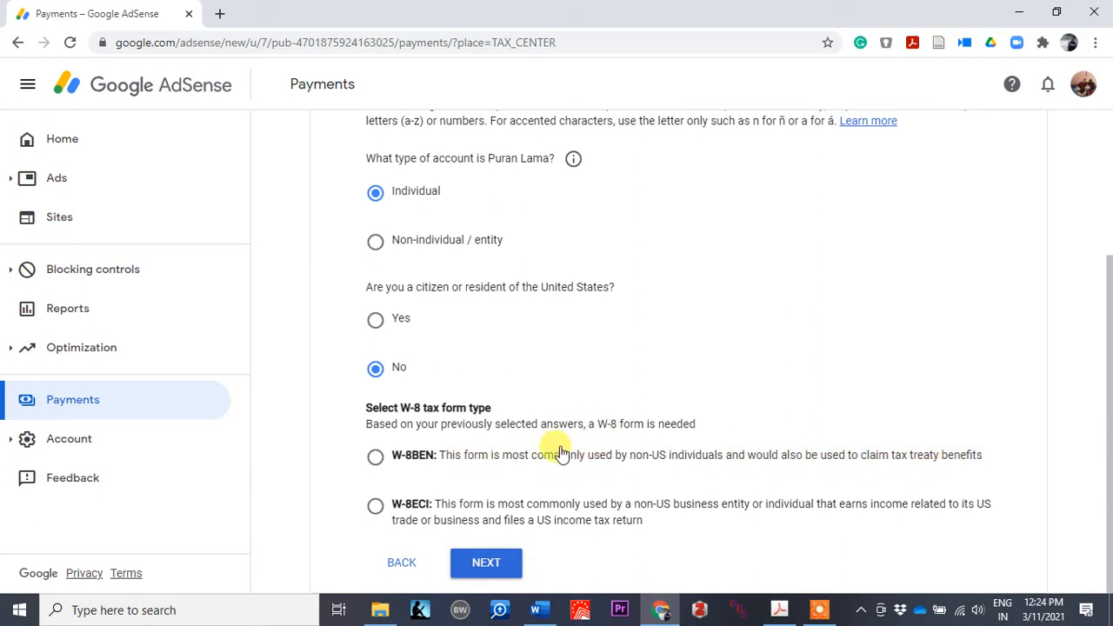
left_click(375, 457)
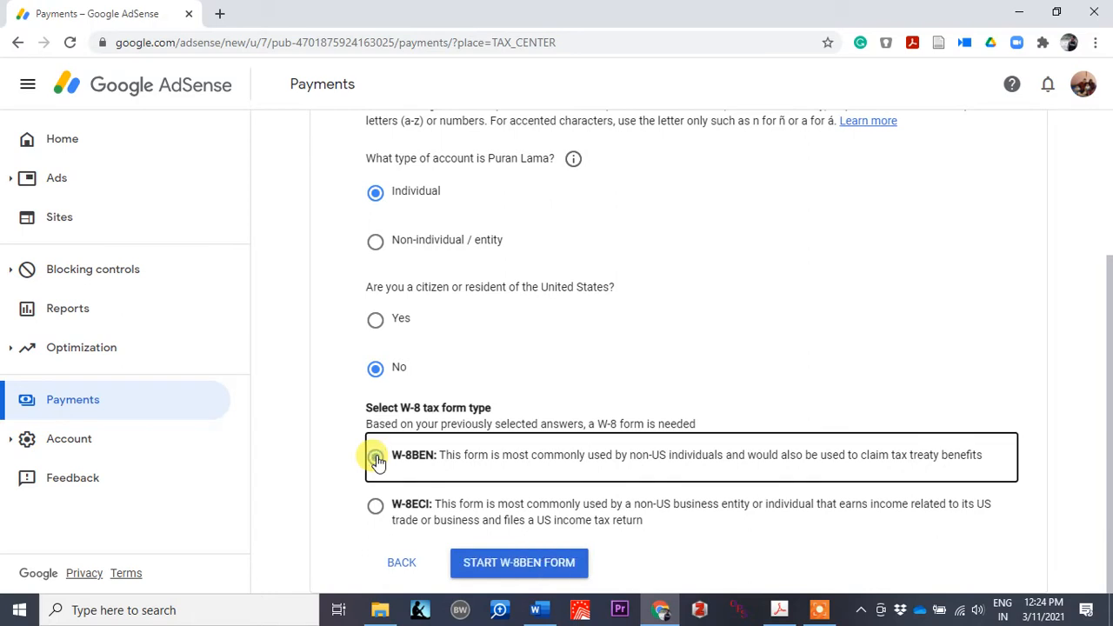
left_click(531, 563)
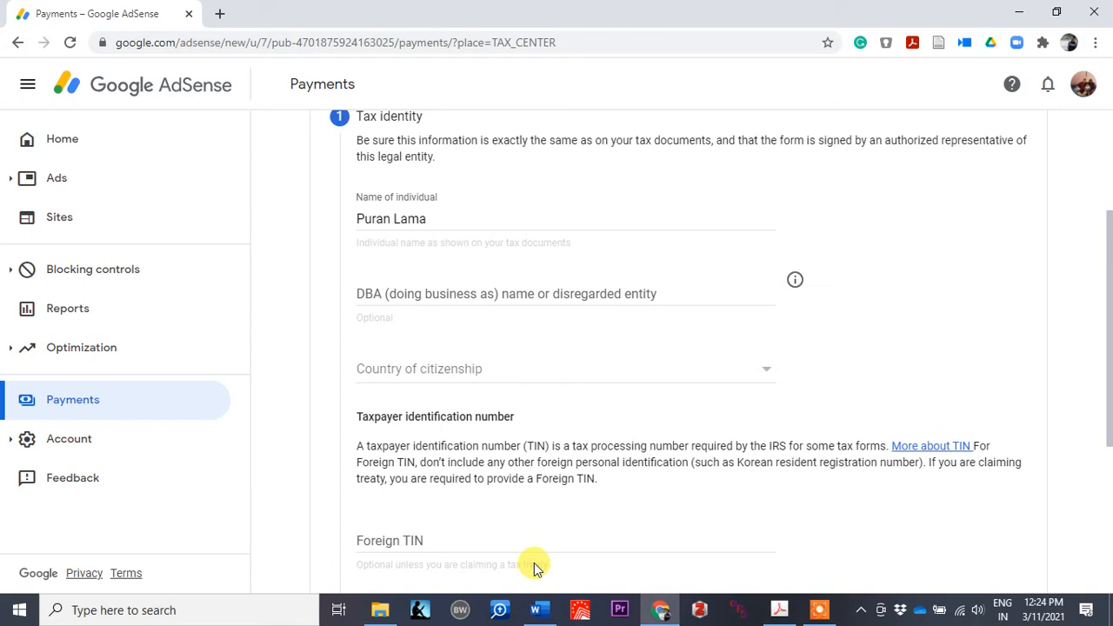
Step: Pick India as Country of citizenship, leave Foreign TIN blank, and continue to Address
scroll(316, 509, "up", 2)
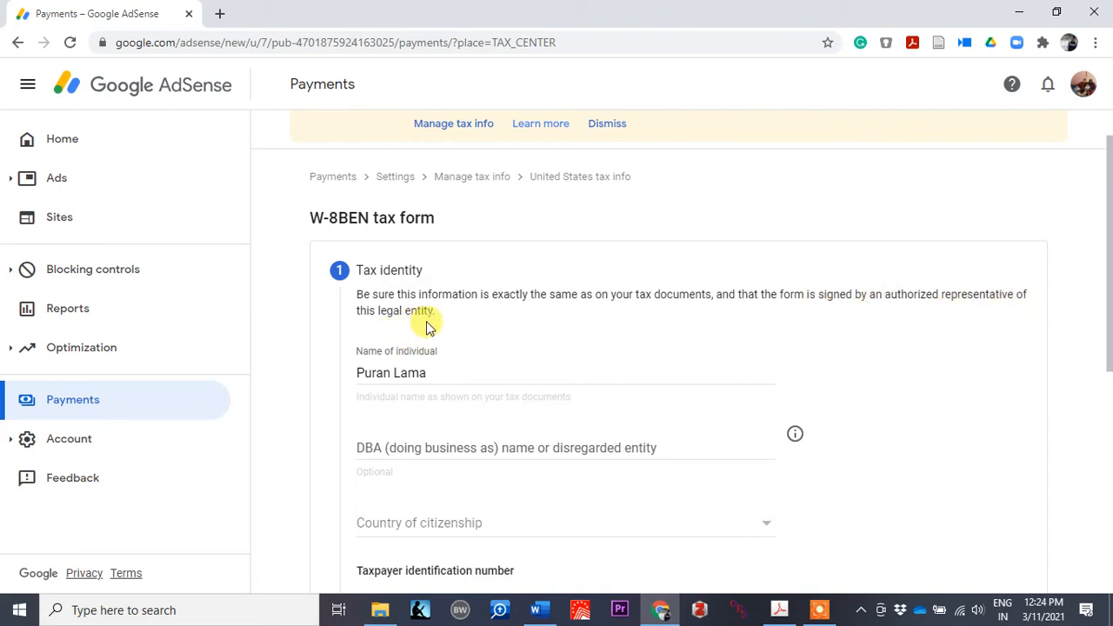
scroll(484, 393, "down", 2)
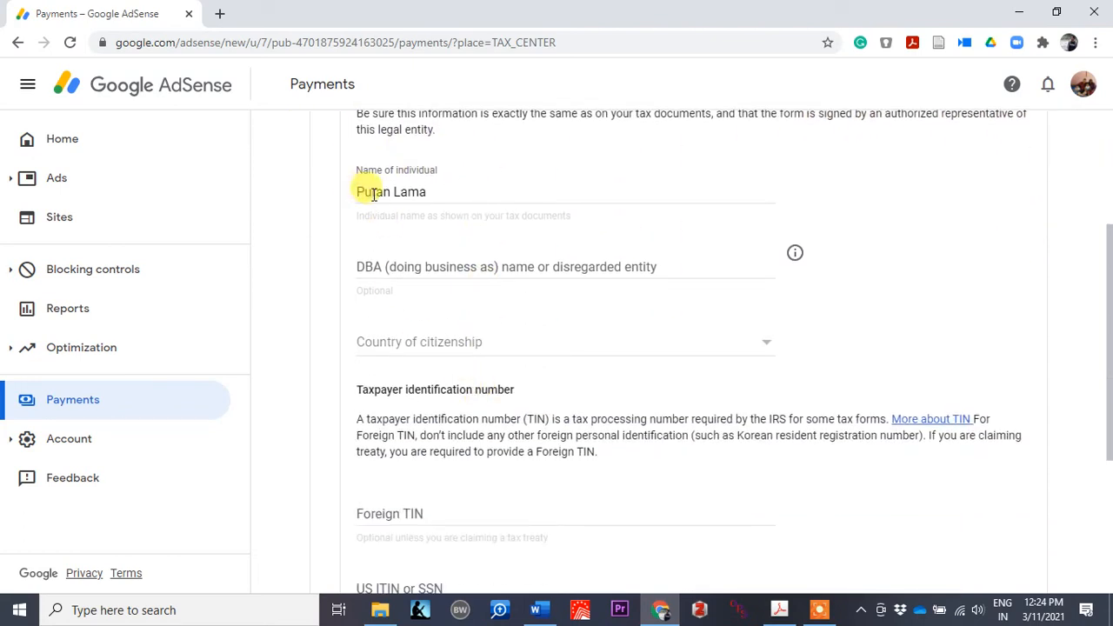
scroll(459, 273, "down", 1)
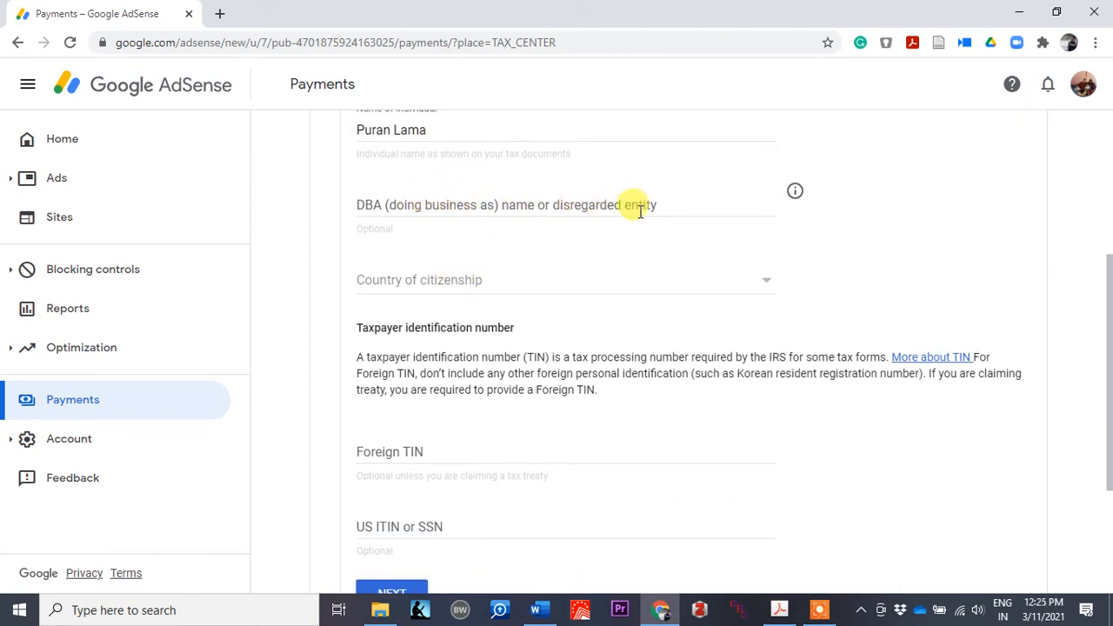
scroll(396, 211, "up", 1)
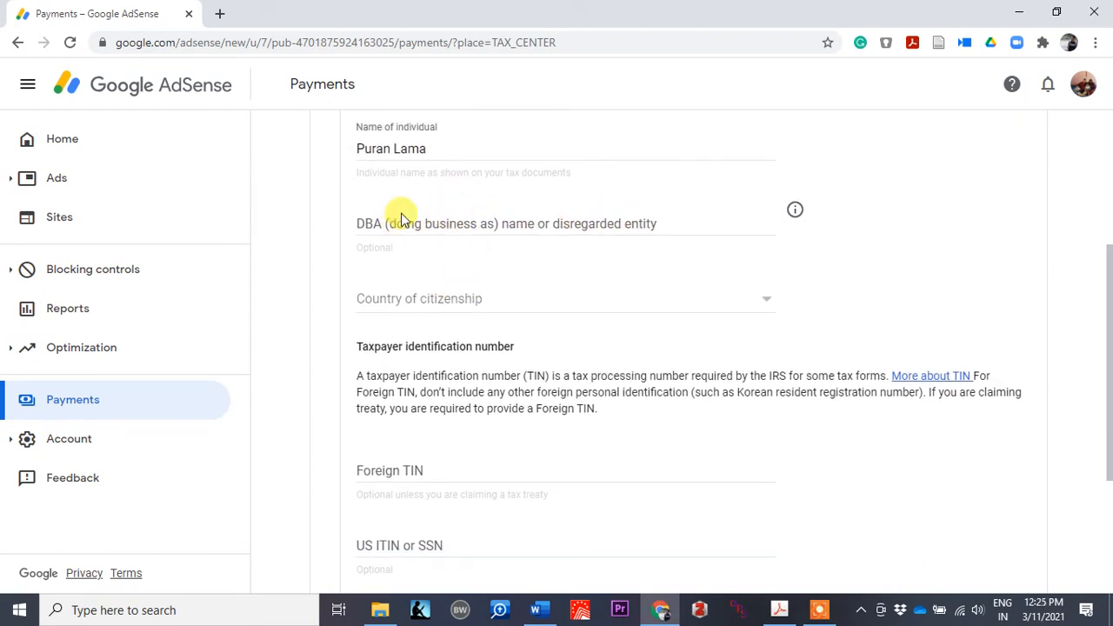
scroll(423, 267, "down", 1)
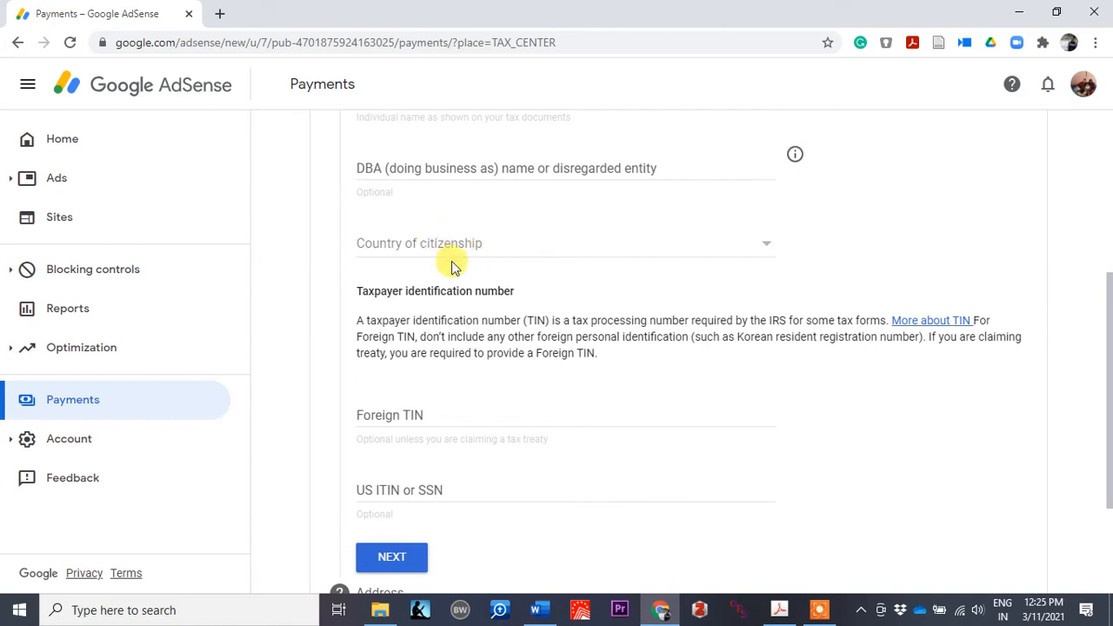
left_click(456, 246)
scroll(458, 250, "down", 15)
scroll(457, 249, "down", 12)
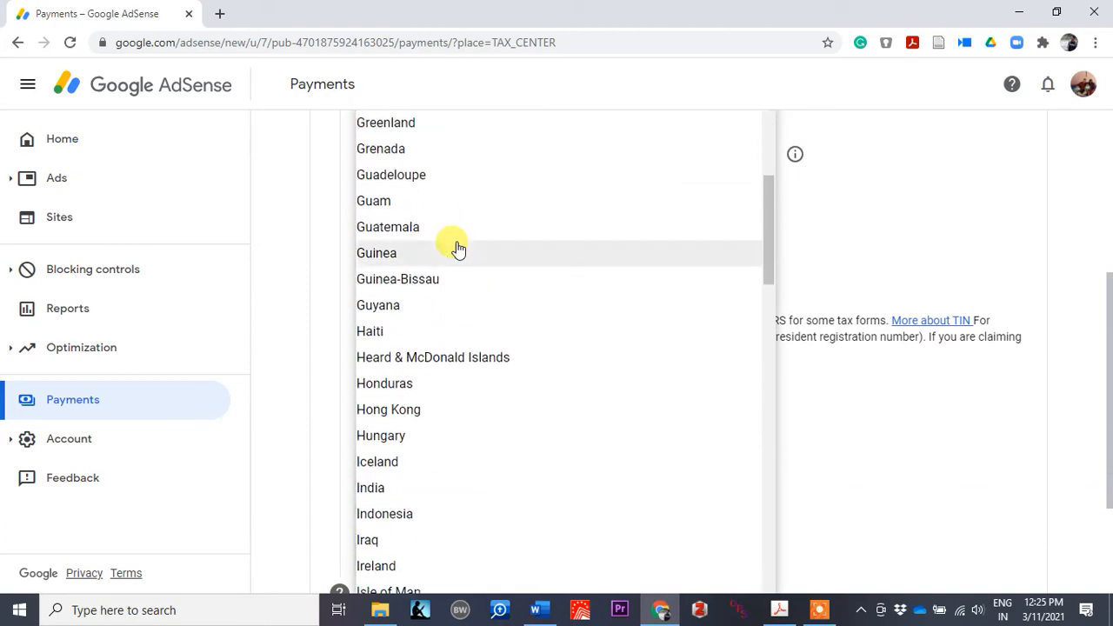
scroll(409, 265, "up", 1)
left_click(380, 251)
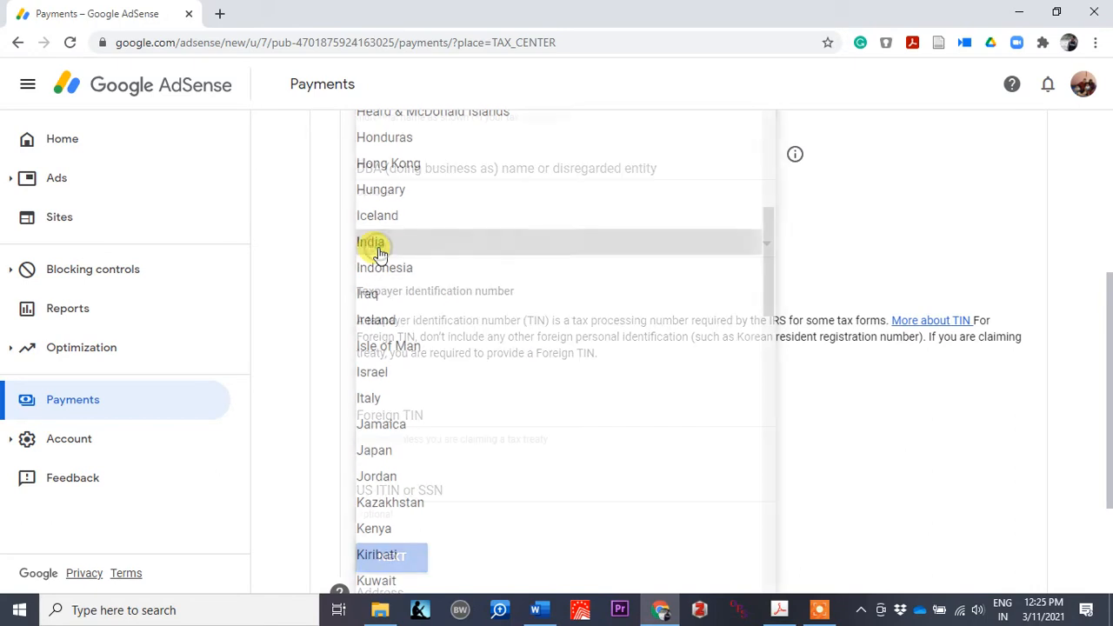
scroll(487, 409, "down", 2)
scroll(462, 356, "up", 1)
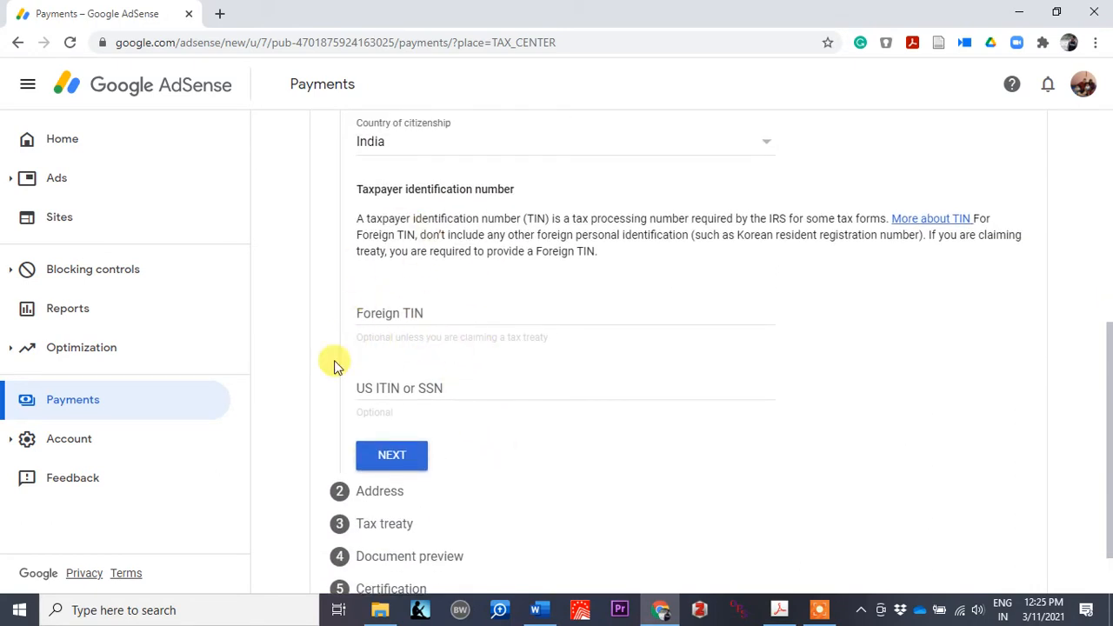
scroll(449, 364, "down", 1)
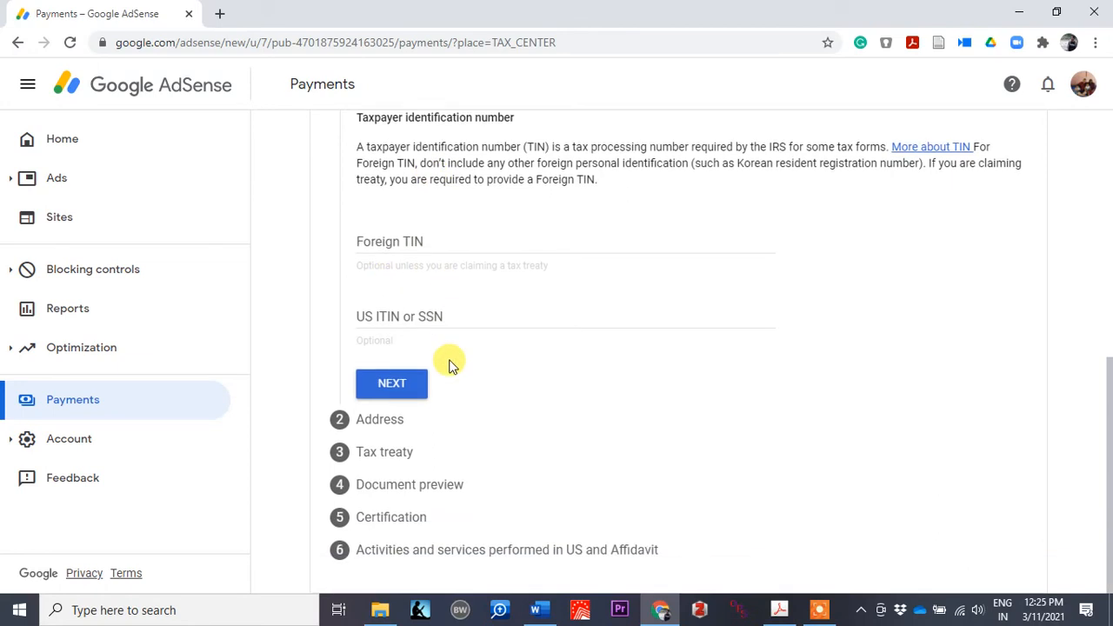
left_click(392, 385)
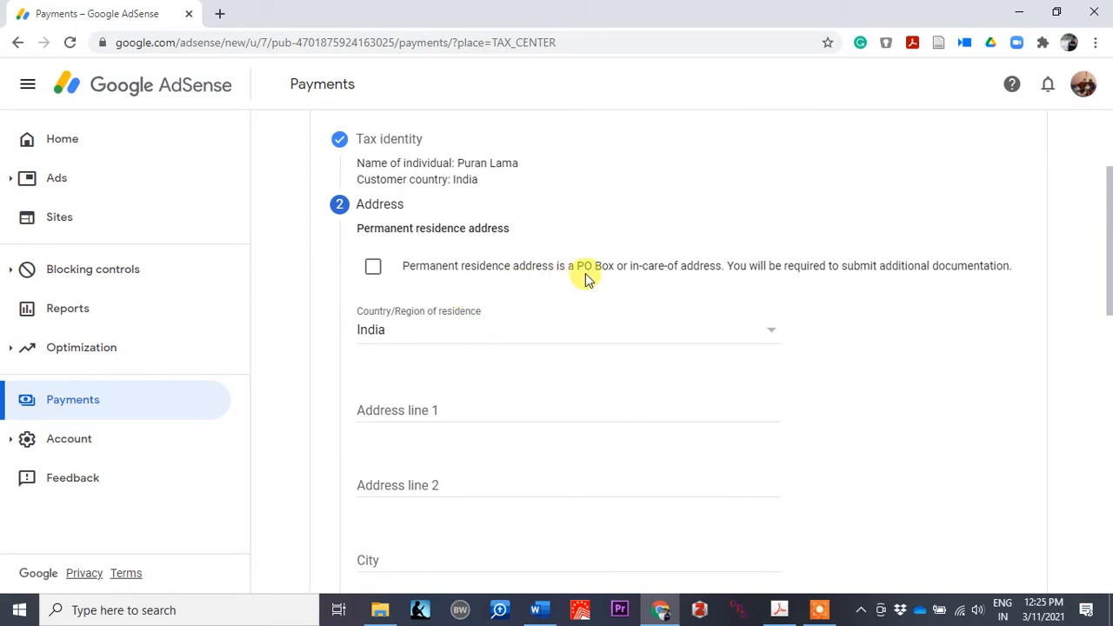
Step: Mark the residence address as PO Box/in-care-of and fill in Address line 1
left_click(372, 270)
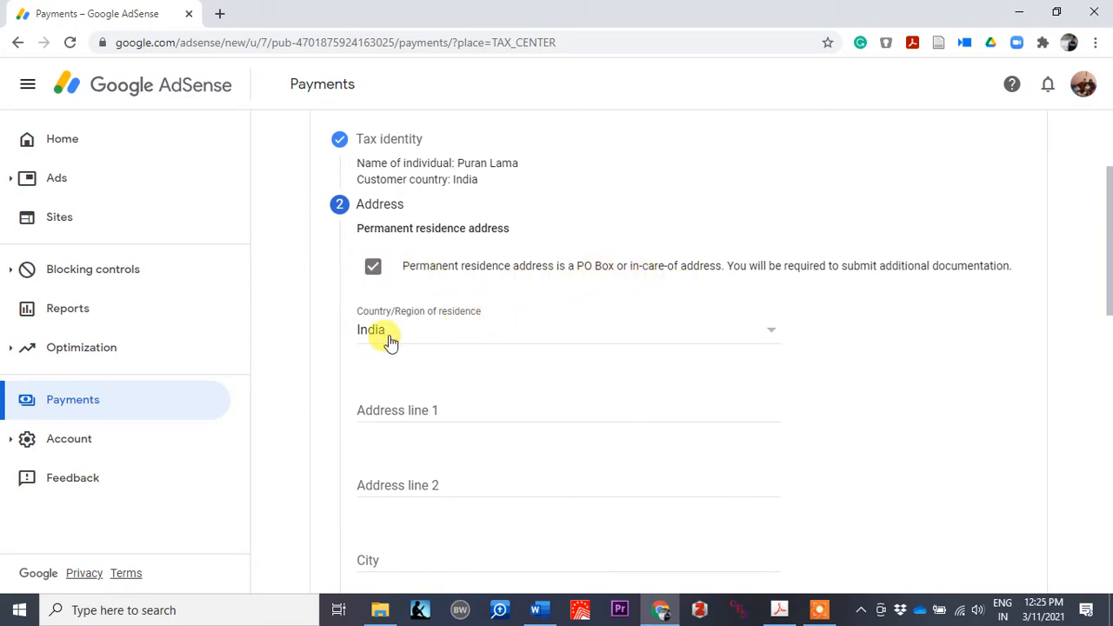
left_click(389, 411)
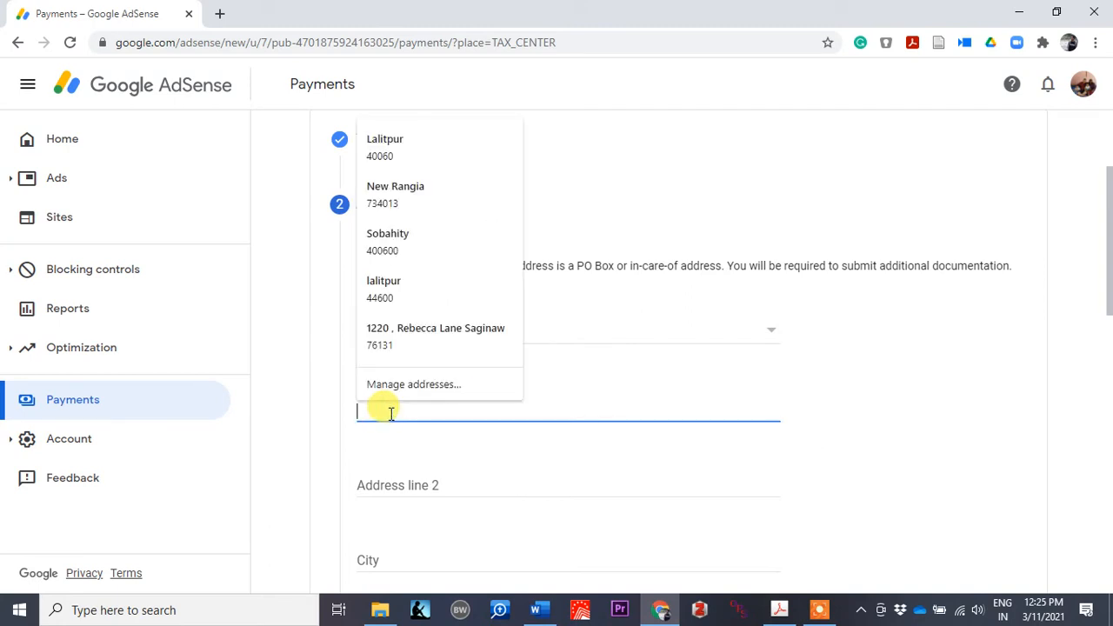
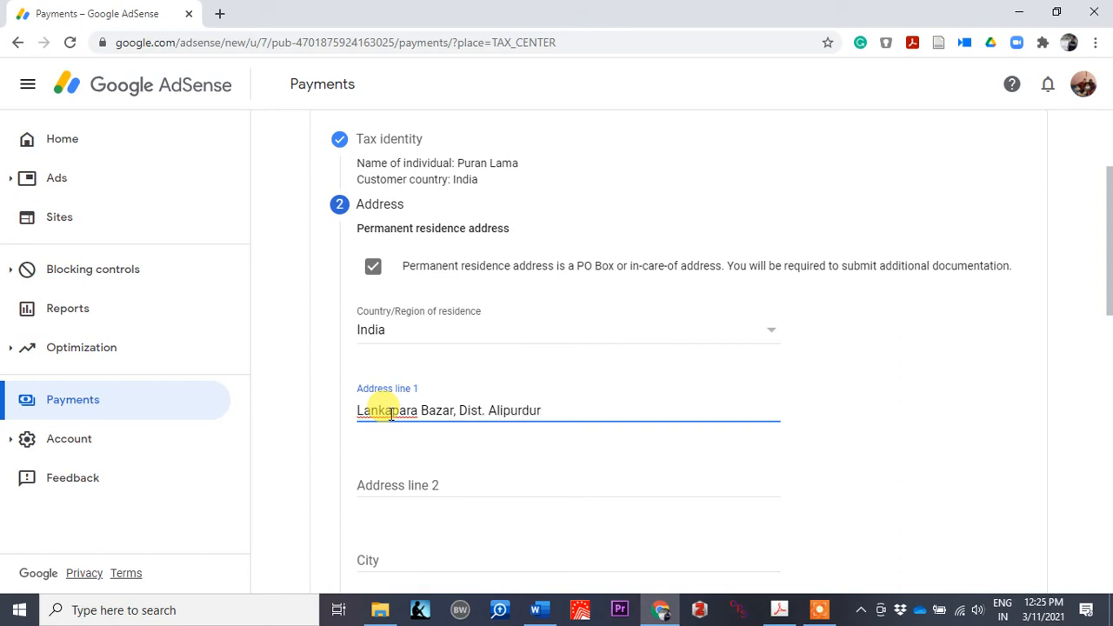
scroll(510, 450, "down", 1)
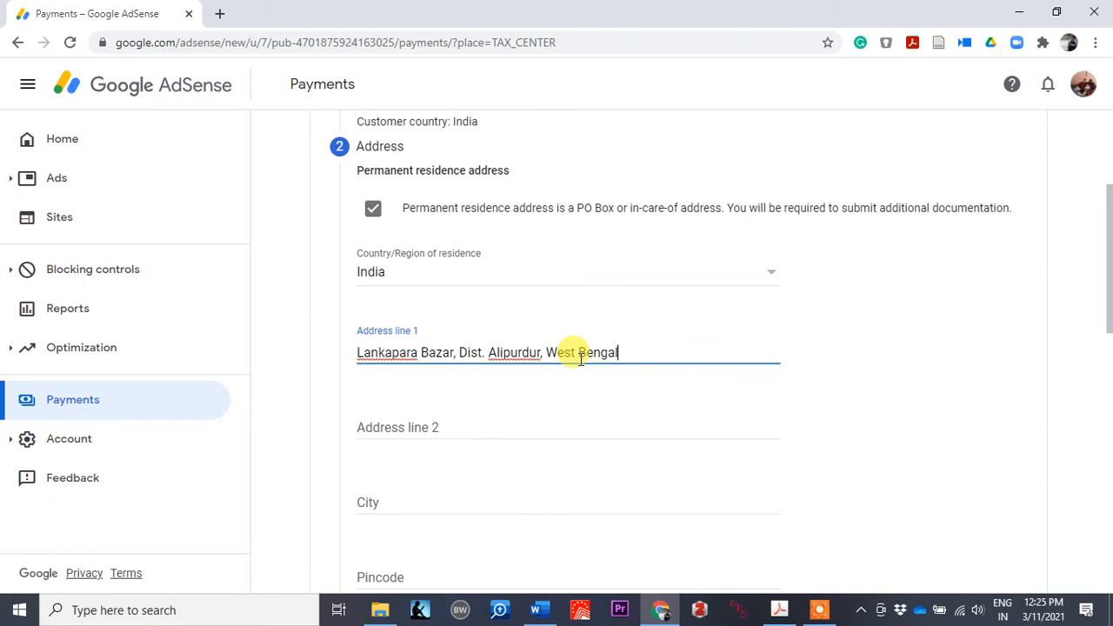
left_click_drag(624, 354, 550, 357)
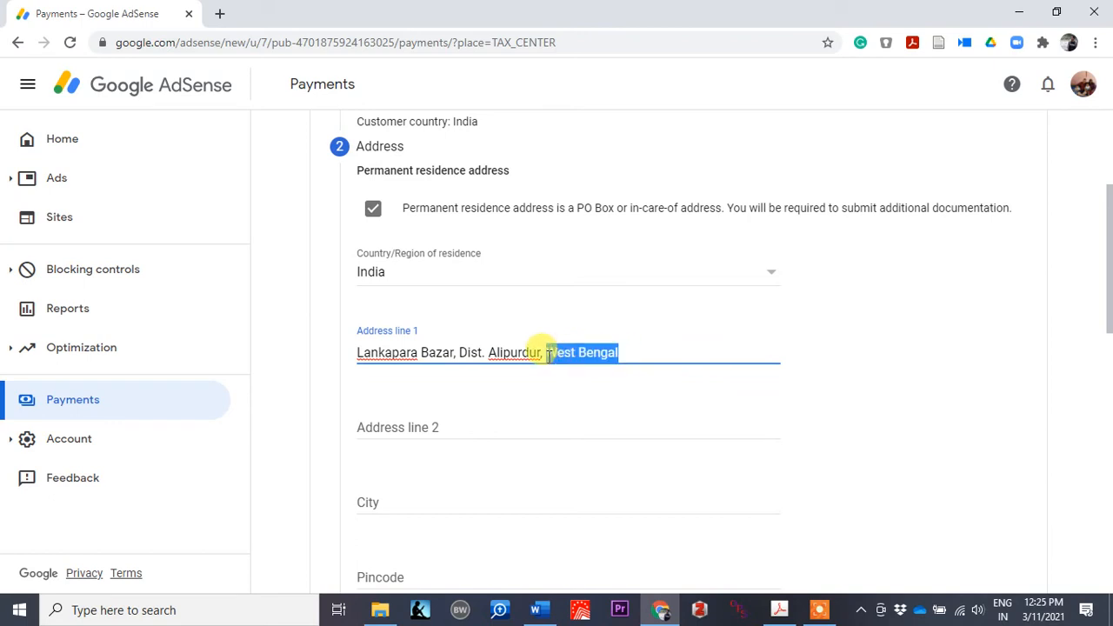
key("BackSpace")
Step: Enter the city and pincode and select the state of residence
scroll(540, 353, "down", 2)
left_click(394, 301)
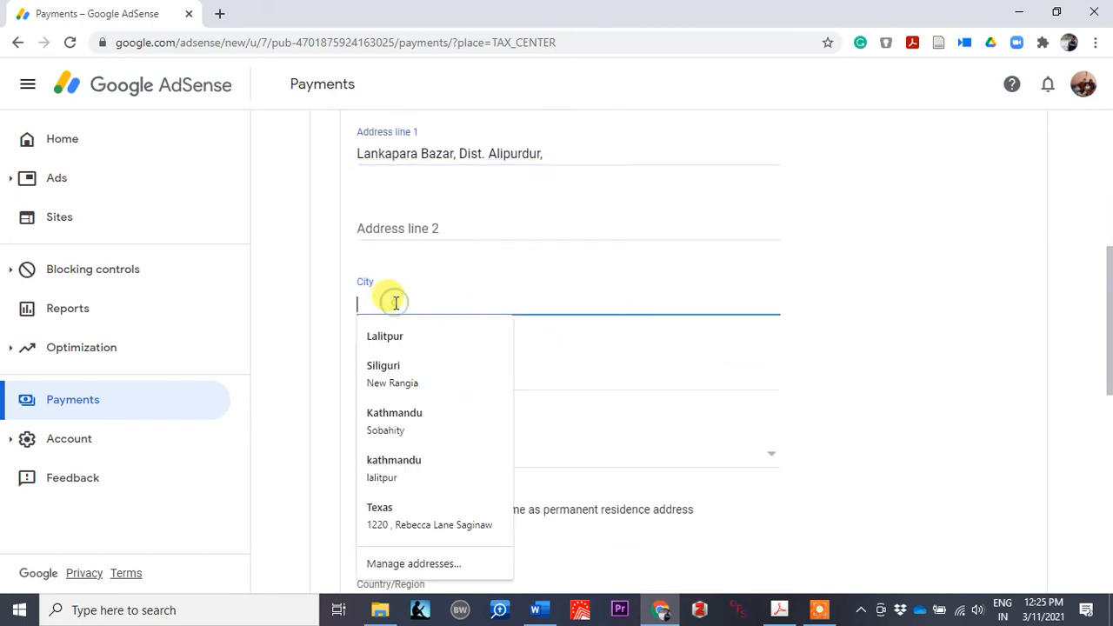
type("Birpara")
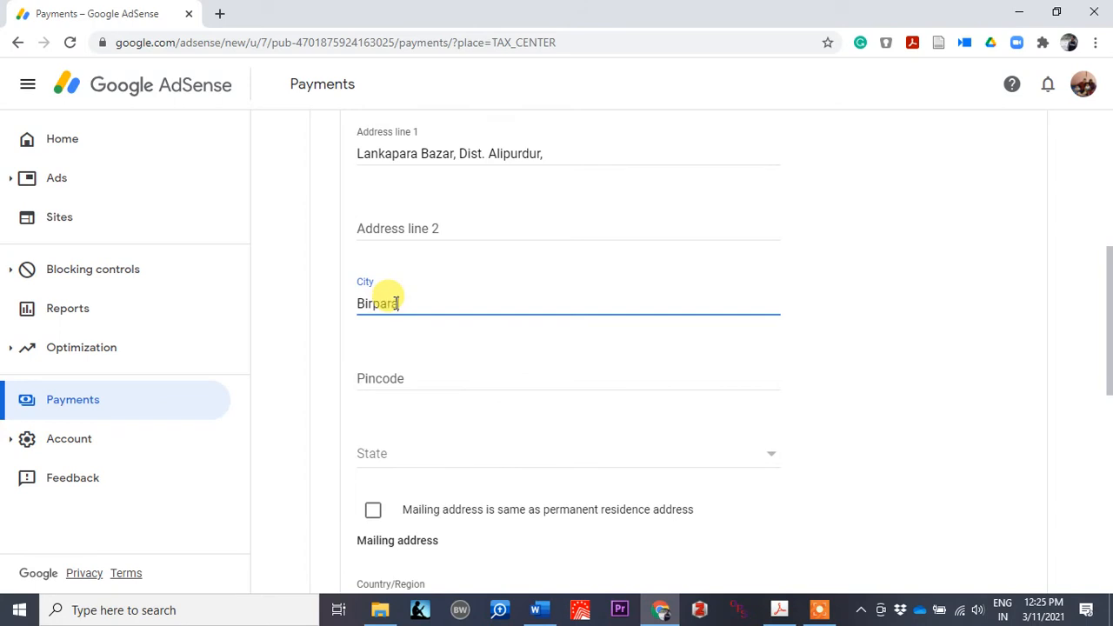
left_click(387, 376)
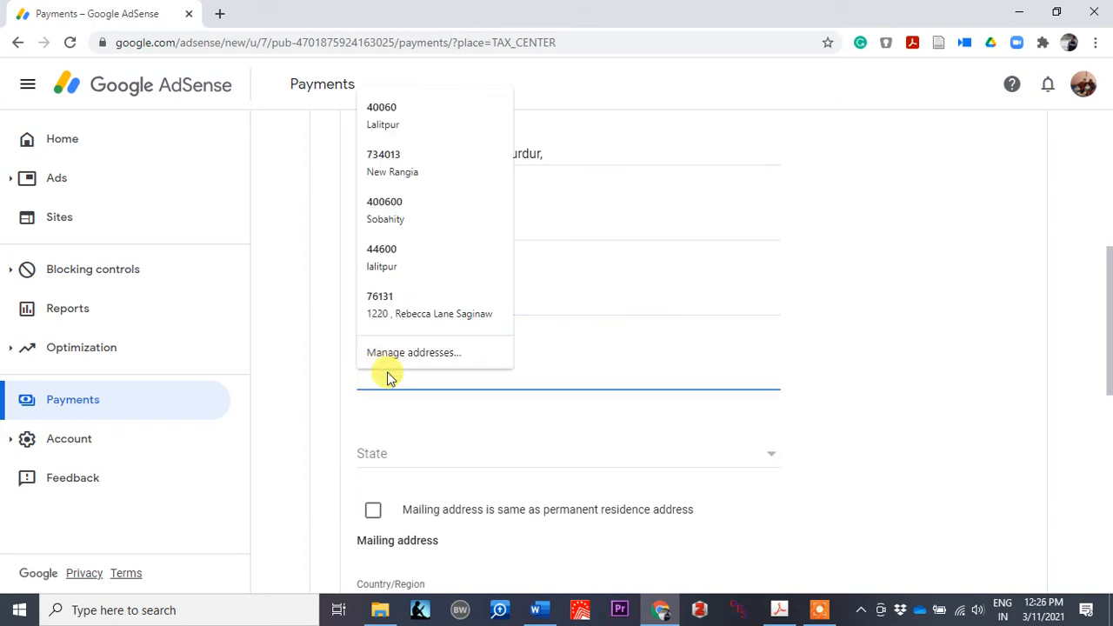
type("735228")
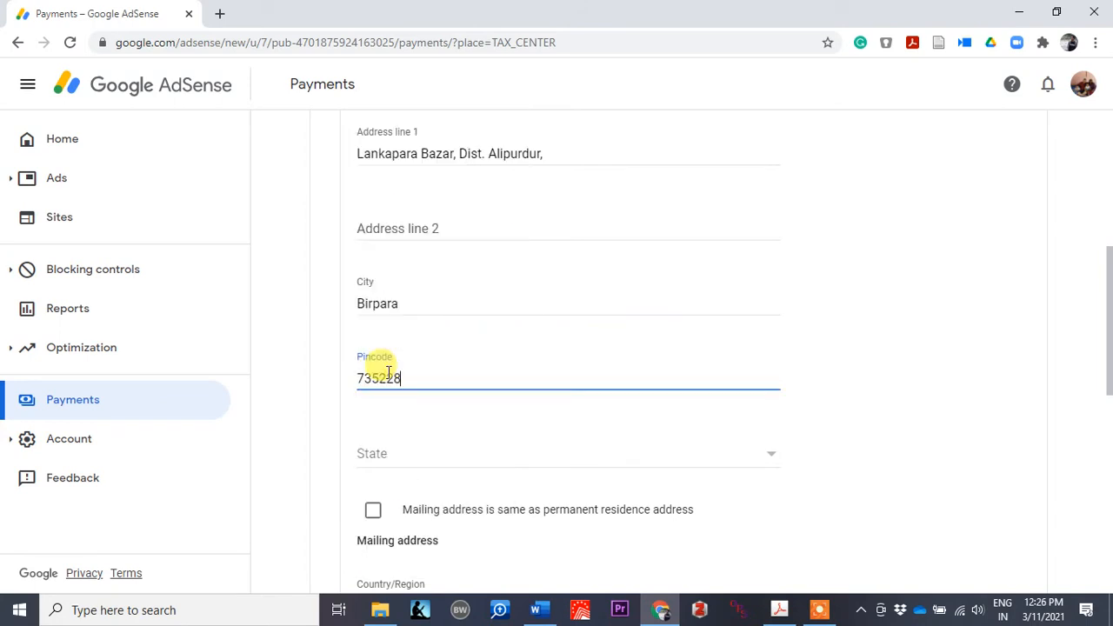
left_click(398, 453)
scroll(461, 387, "down", 5)
scroll(460, 388, "down", 2)
left_click(398, 539)
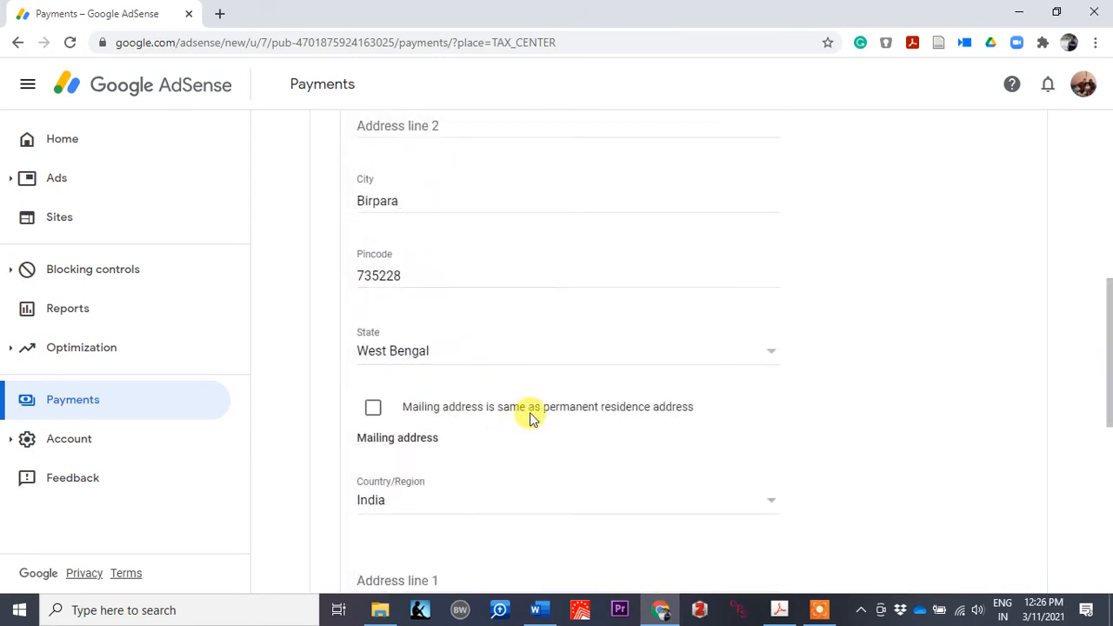
Step: Set the mailing address same as permanent residence and continue to Tax treaty
scroll(530, 412, "down", 1)
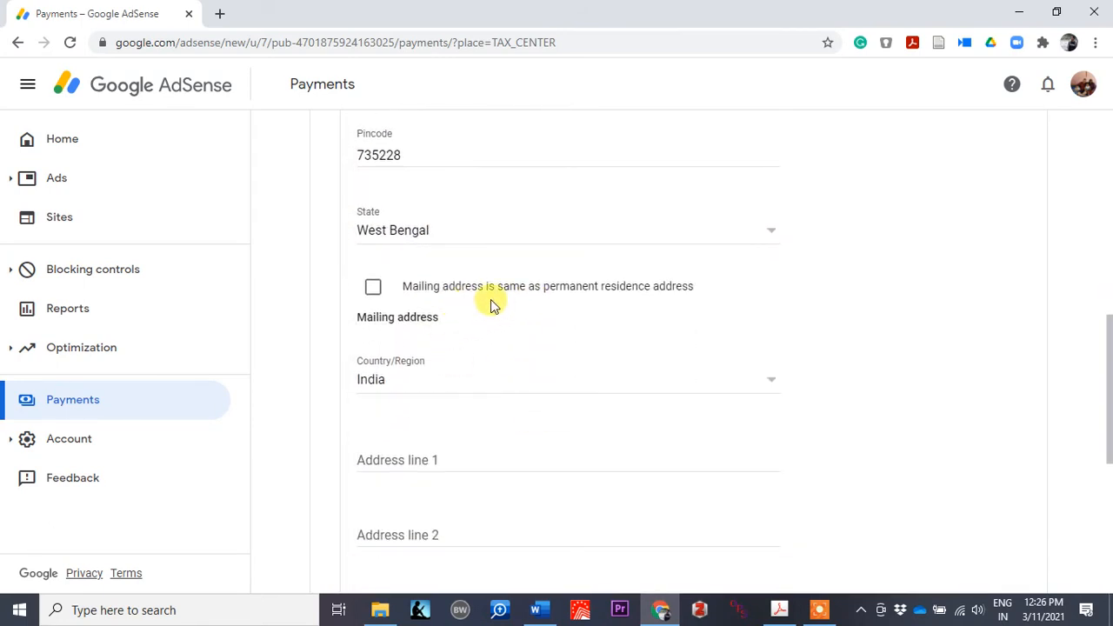
scroll(589, 305, "up", 1)
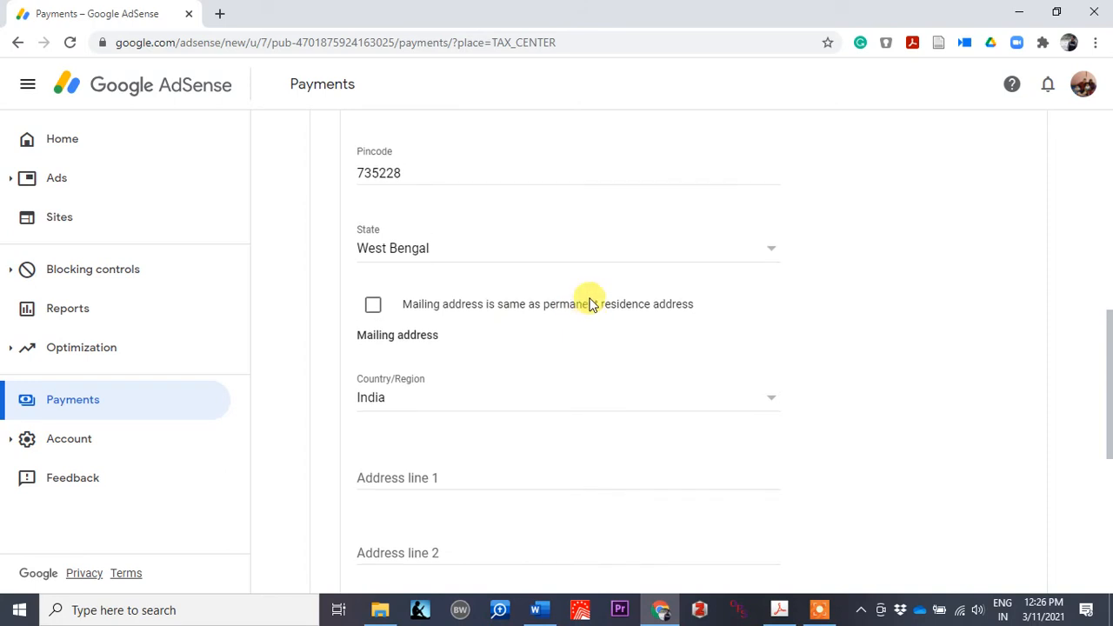
left_click(373, 306)
scroll(510, 355, "up", 3)
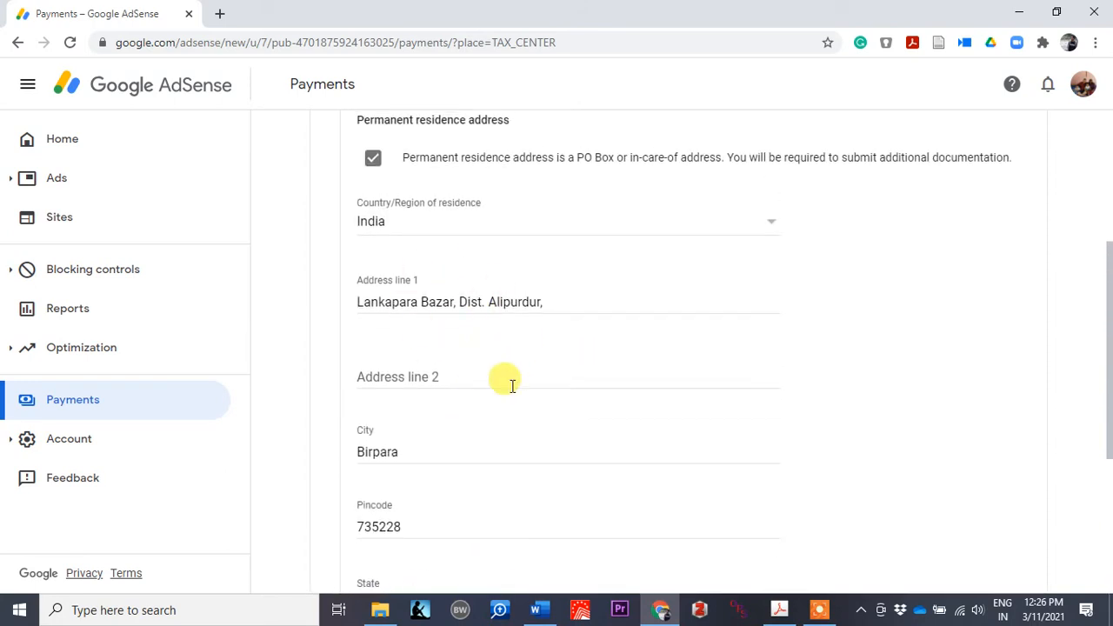
scroll(512, 387, "down", 2)
scroll(522, 405, "down", 1)
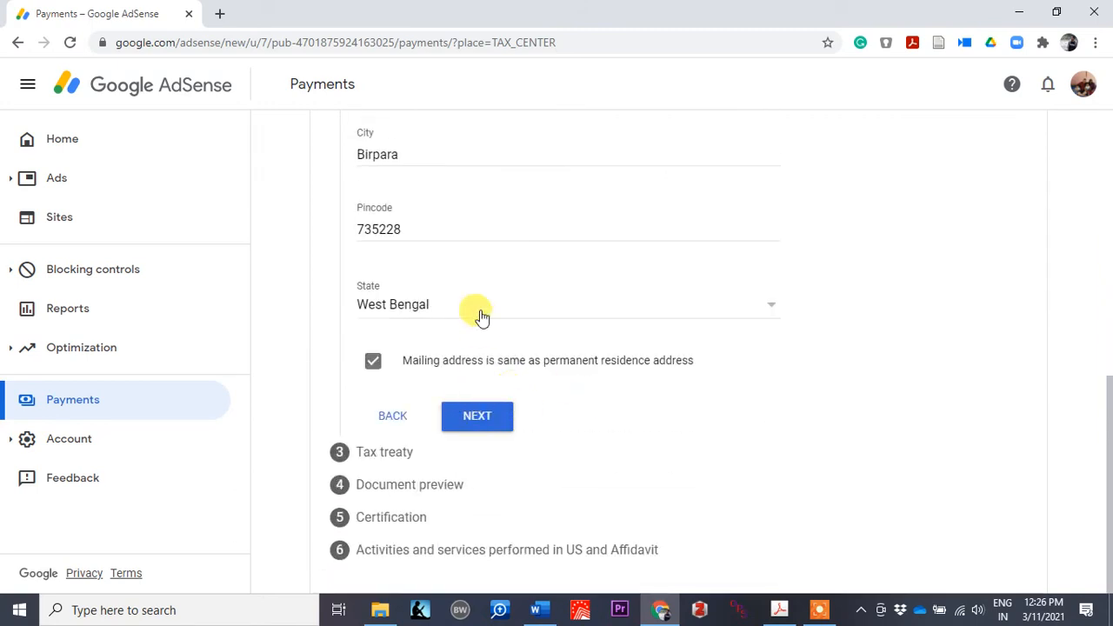
scroll(481, 313, "up", 3)
scroll(480, 294, "up", 2)
scroll(480, 294, "down", 2)
scroll(480, 294, "up", 1)
scroll(481, 296, "down", 4)
left_click(486, 423)
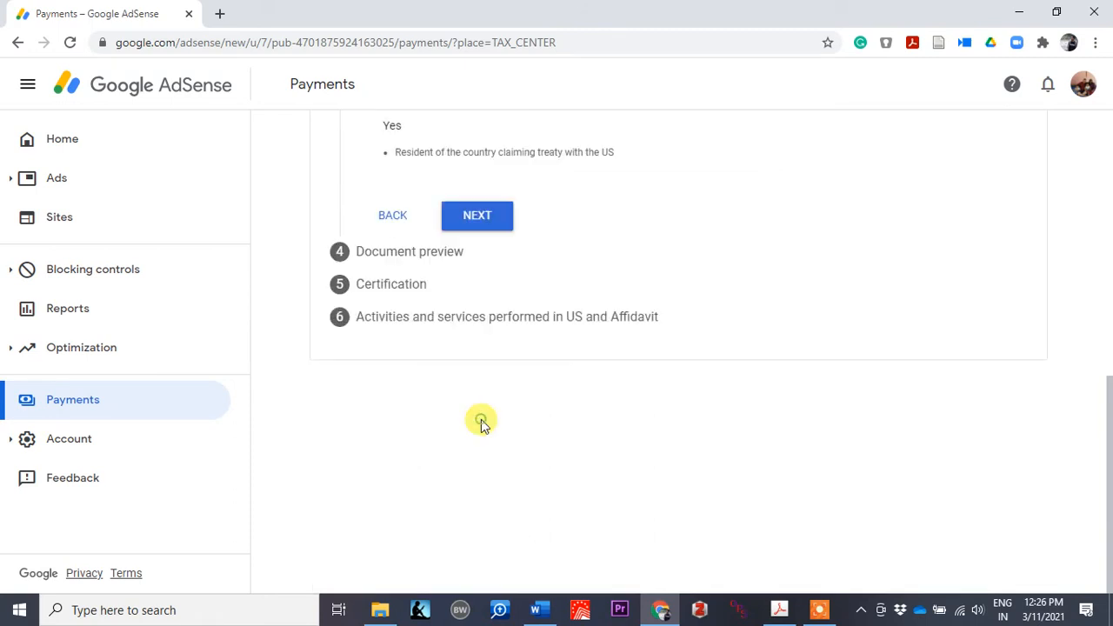
Step: Answer No to a reduced treaty withholding rate, then open the generated W-8BEN PDF preview
scroll(481, 352, "up", 2)
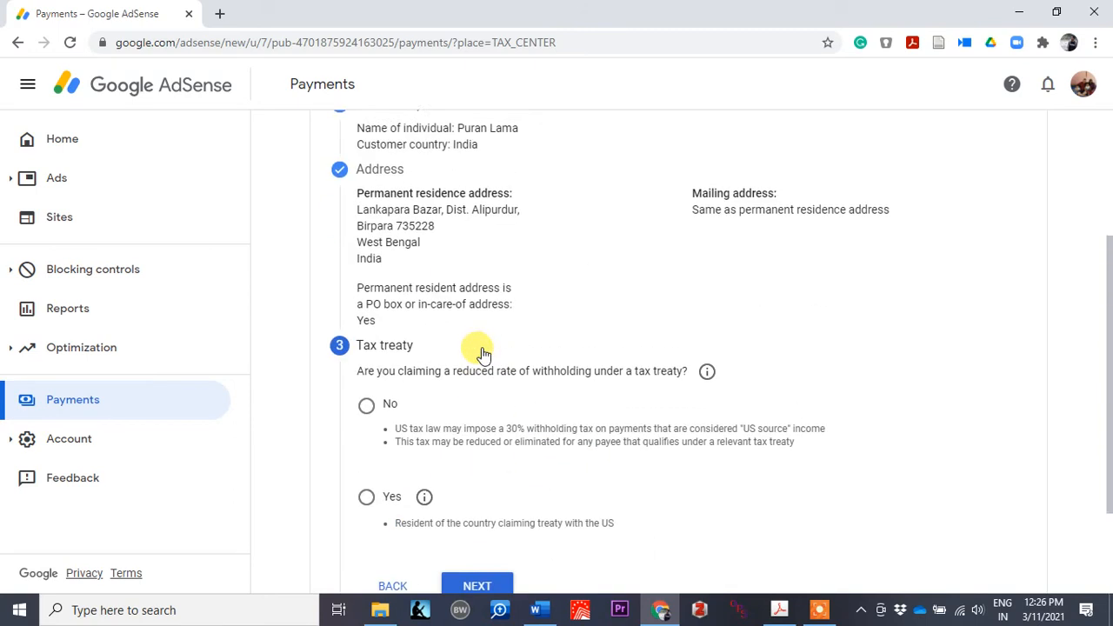
scroll(483, 354, "down", 1)
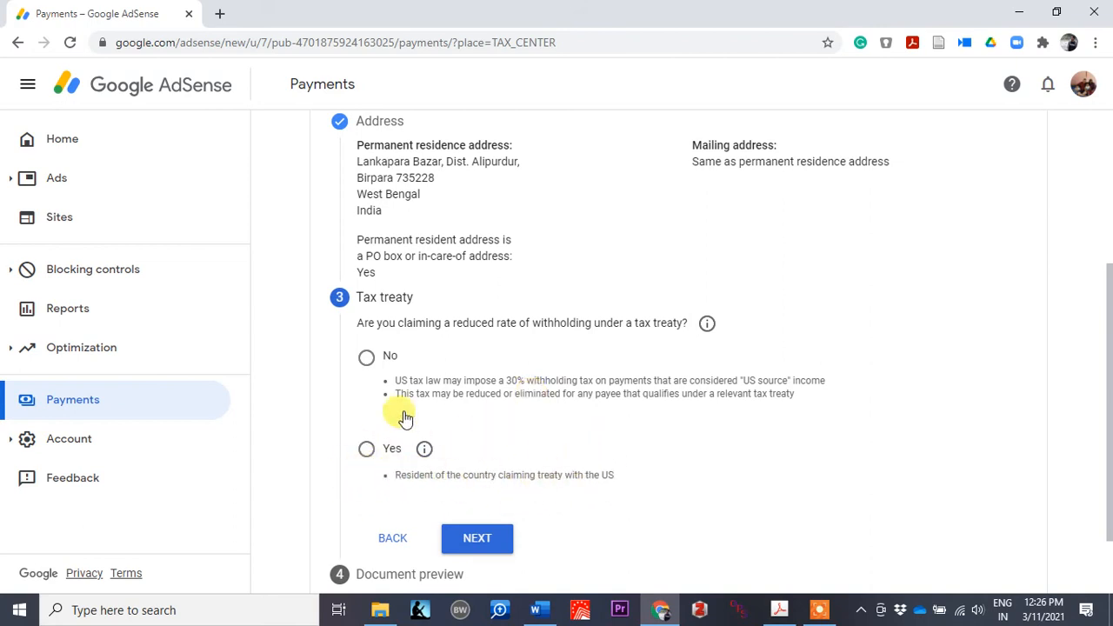
left_click(366, 358)
scroll(541, 428, "down", 1)
left_click(464, 451)
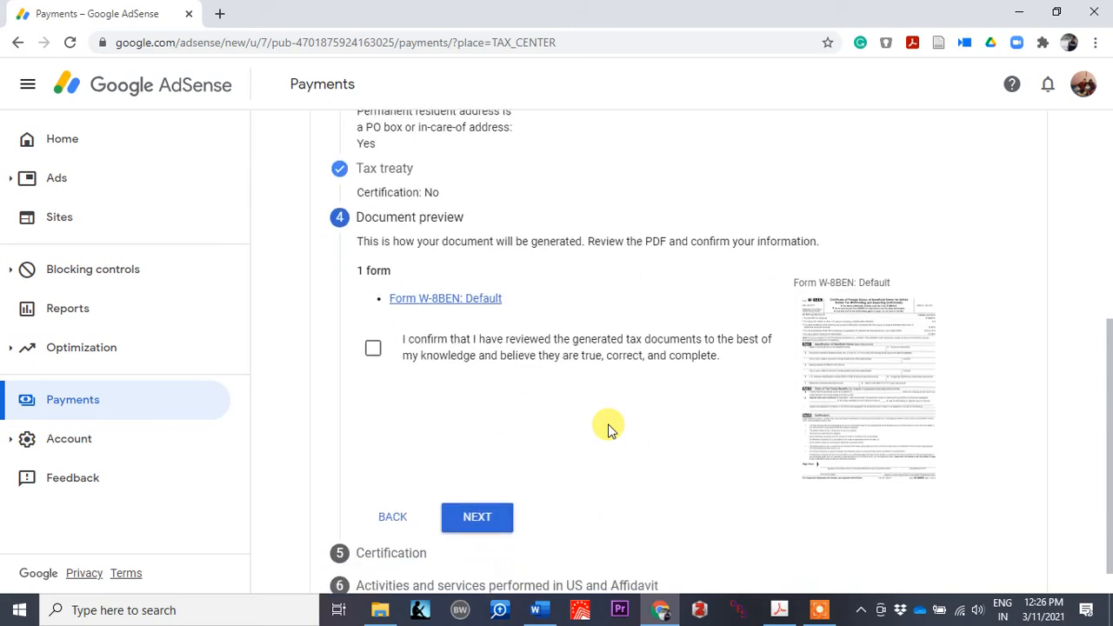
left_click(868, 391)
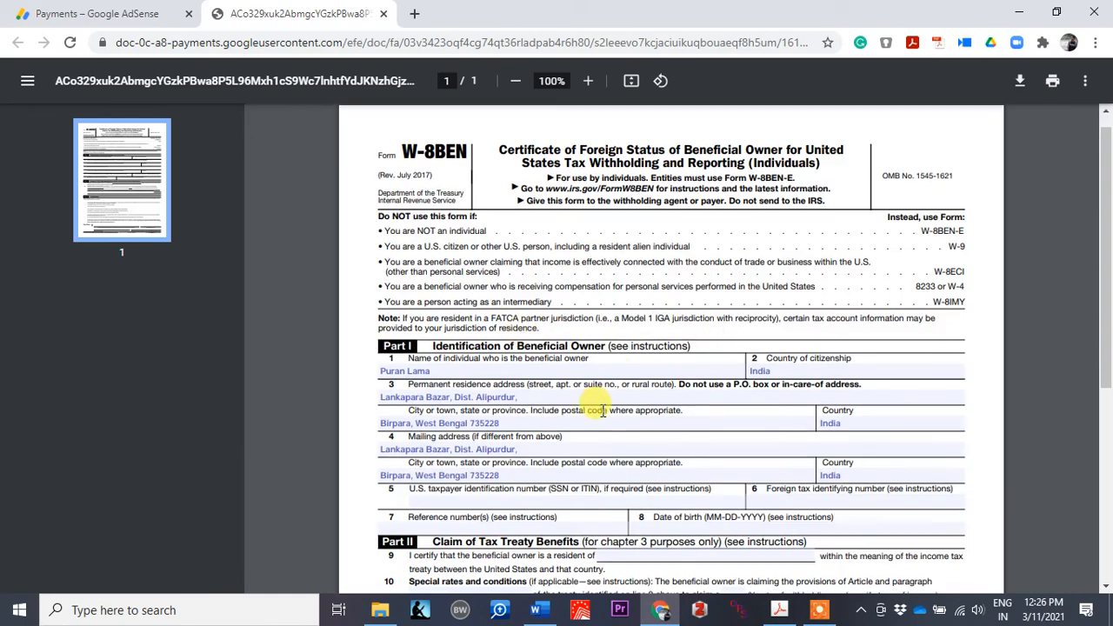
Step: Scroll through the generated W-8BEN PDF to check the Part I owner and address details
scroll(596, 407, "down", 4)
scroll(600, 411, "up", 3)
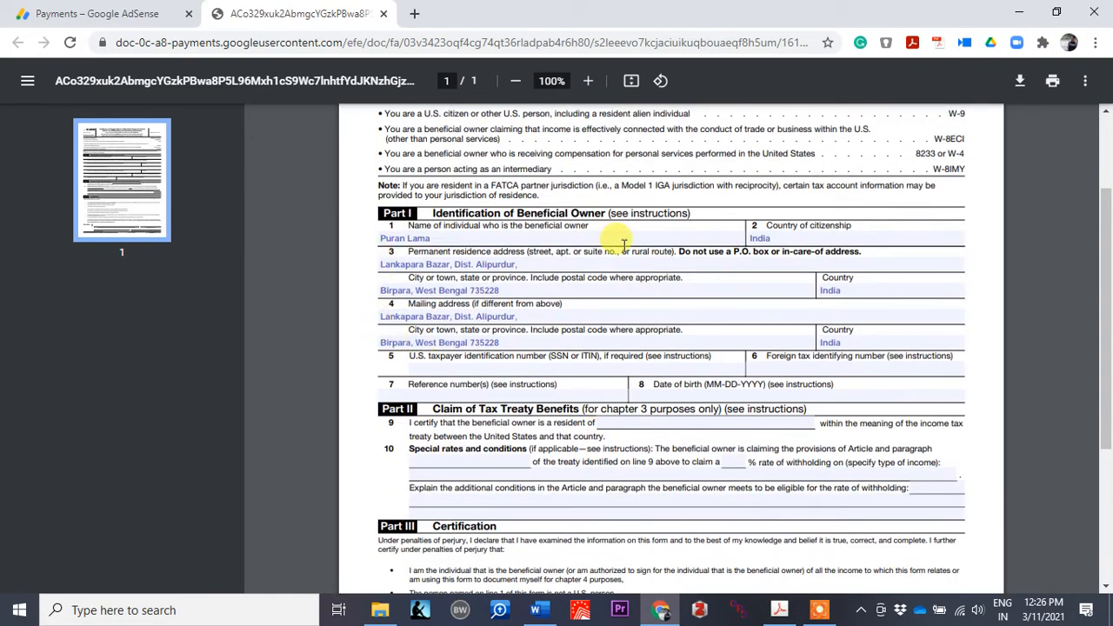
scroll(564, 405, "up", 3)
scroll(563, 404, "down", 8)
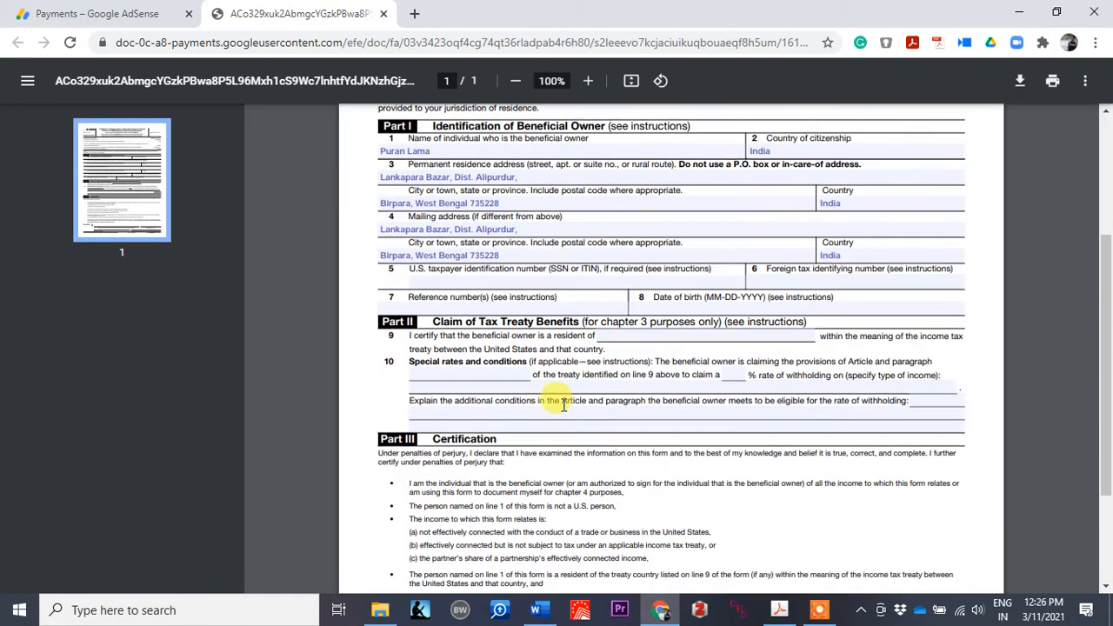
Step: Close the PDF preview, confirm the generated tax documents were reviewed, and continue to certification
left_click(385, 14)
scroll(560, 423, "down", 1)
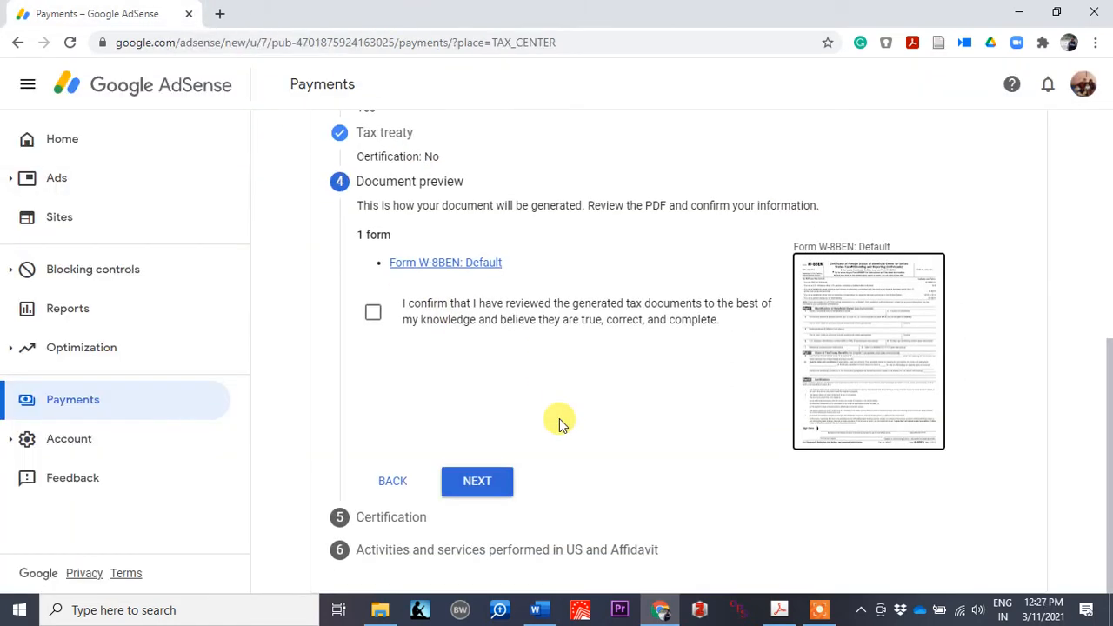
left_click(372, 314)
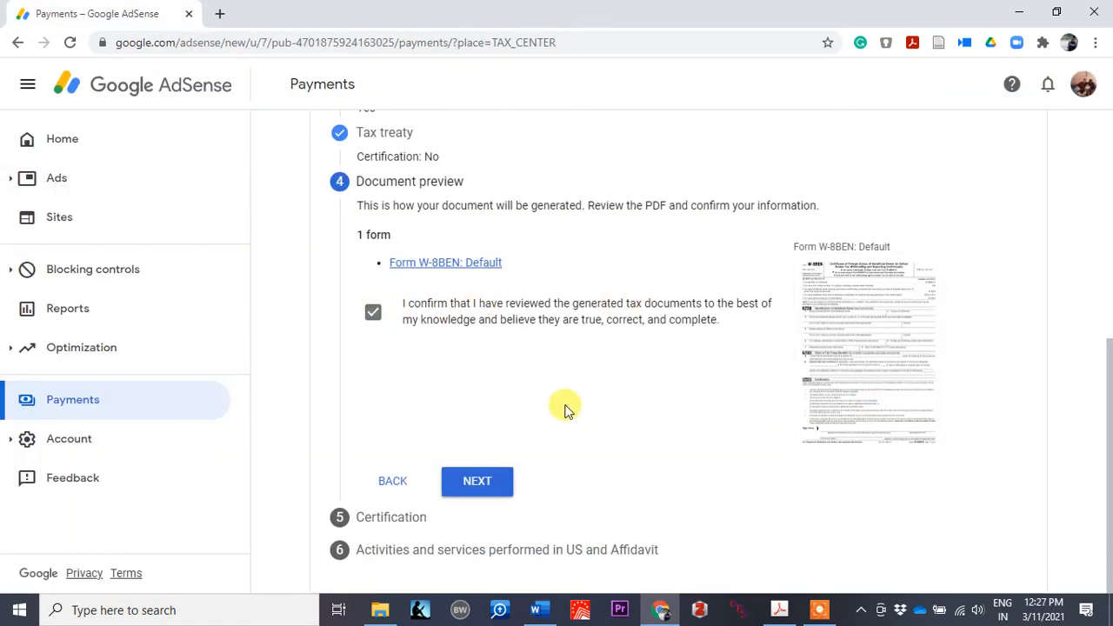
left_click(481, 485)
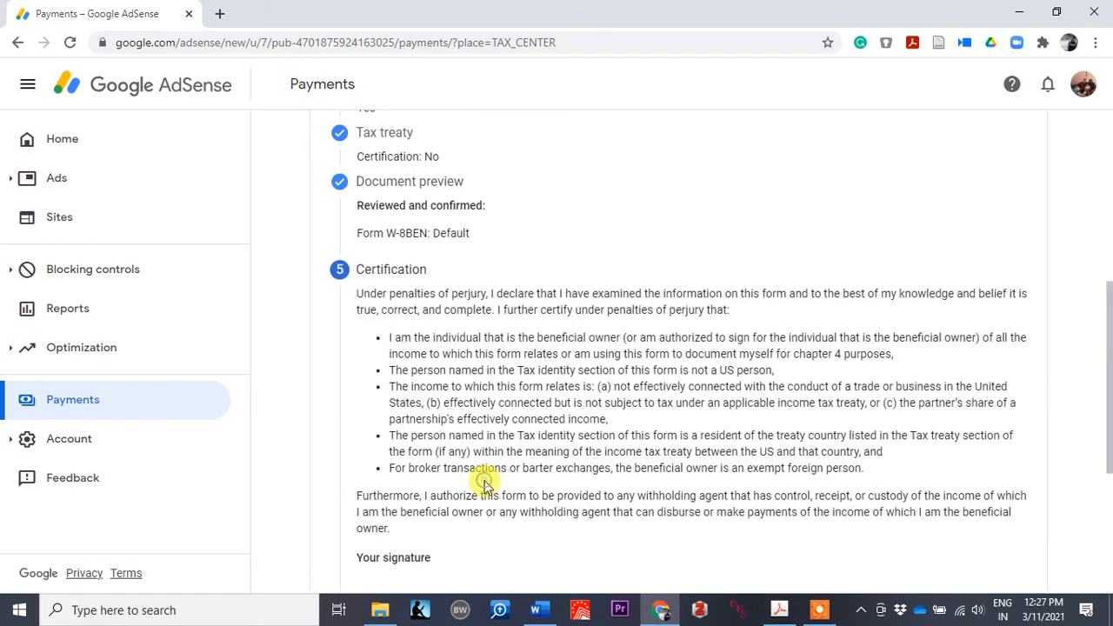
Step: Sign with your full legal name, confirm you are signing on your own behalf, and continue to step 6
scroll(544, 422, "down", 3)
scroll(500, 280, "up", 3)
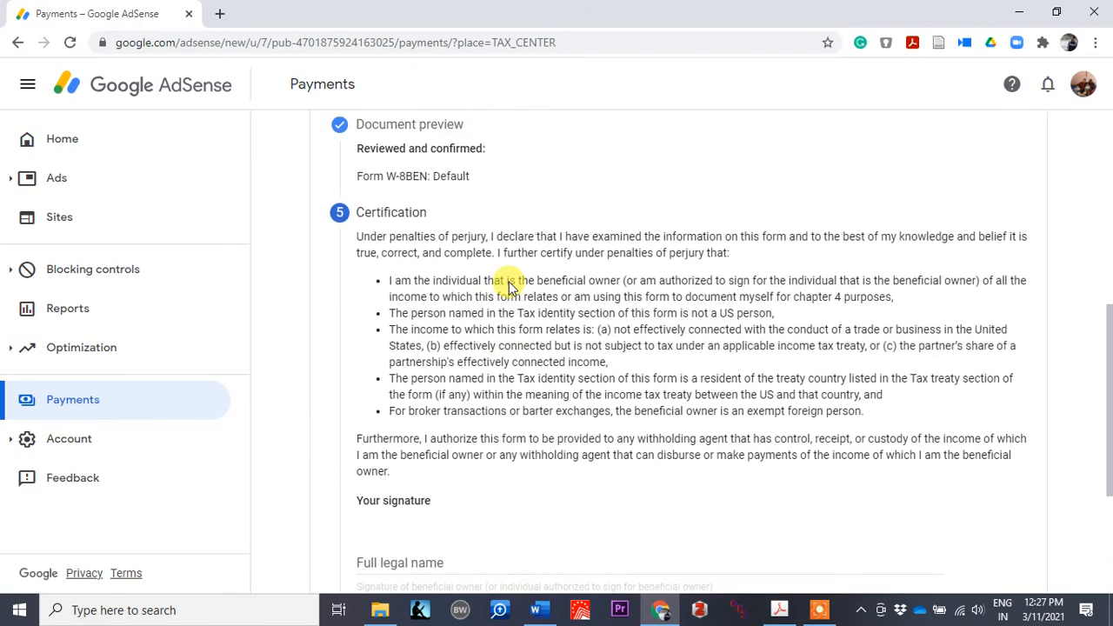
scroll(431, 261, "down", 2)
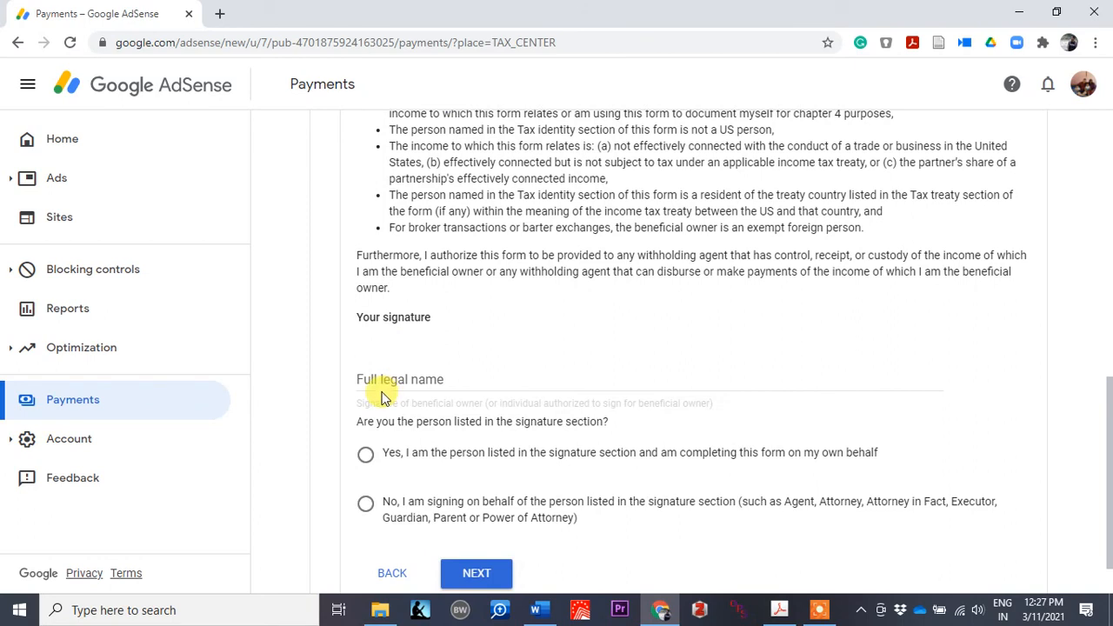
left_click(384, 381)
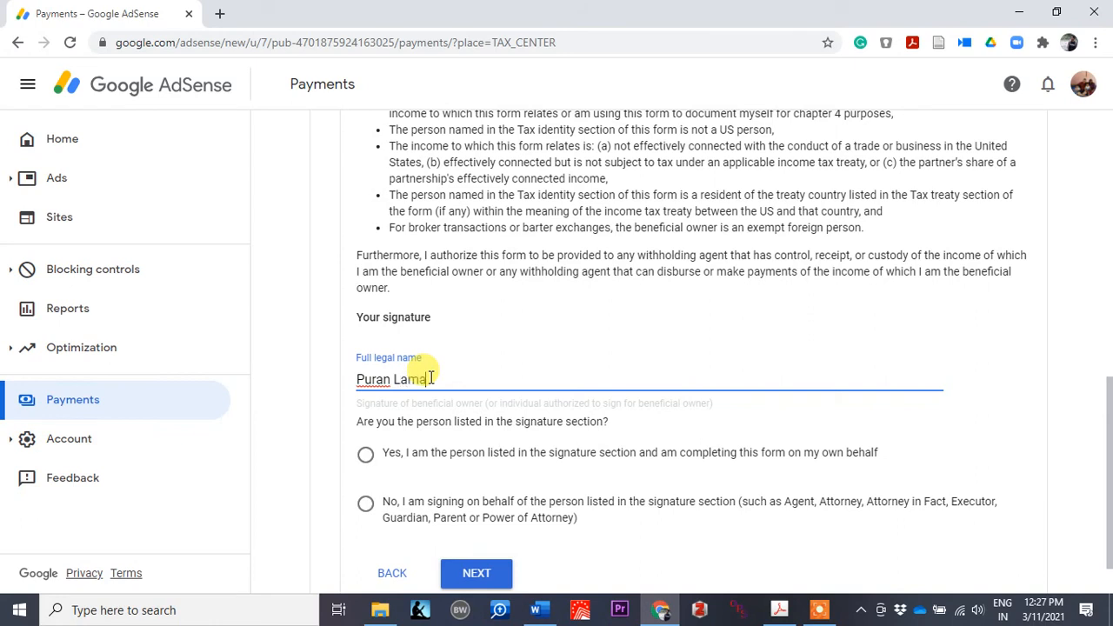
left_click(366, 454)
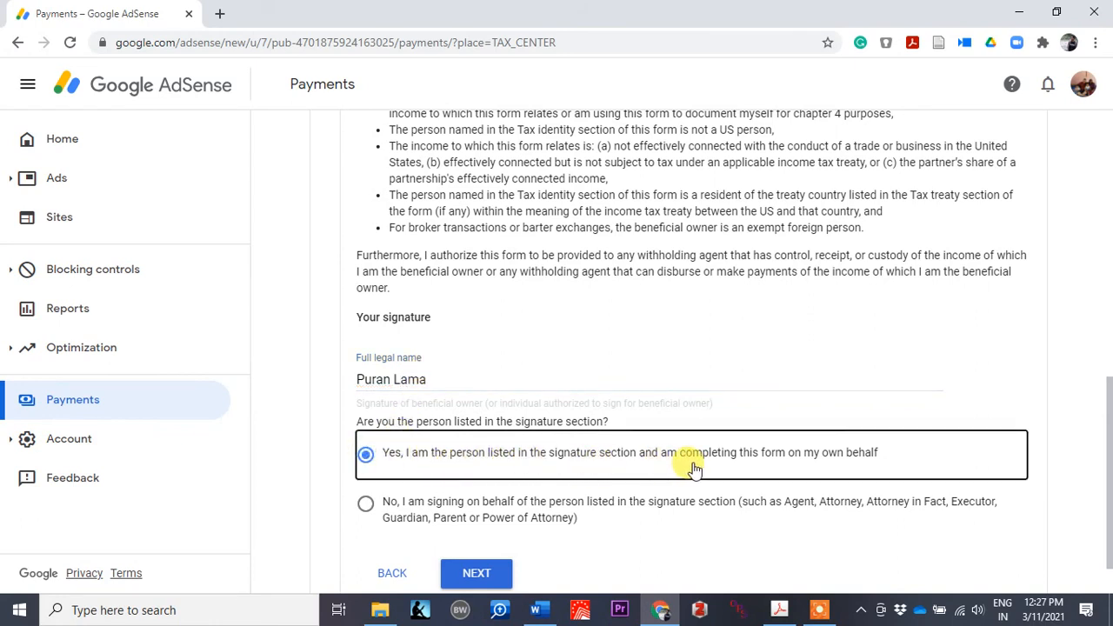
scroll(713, 468, "down", 1)
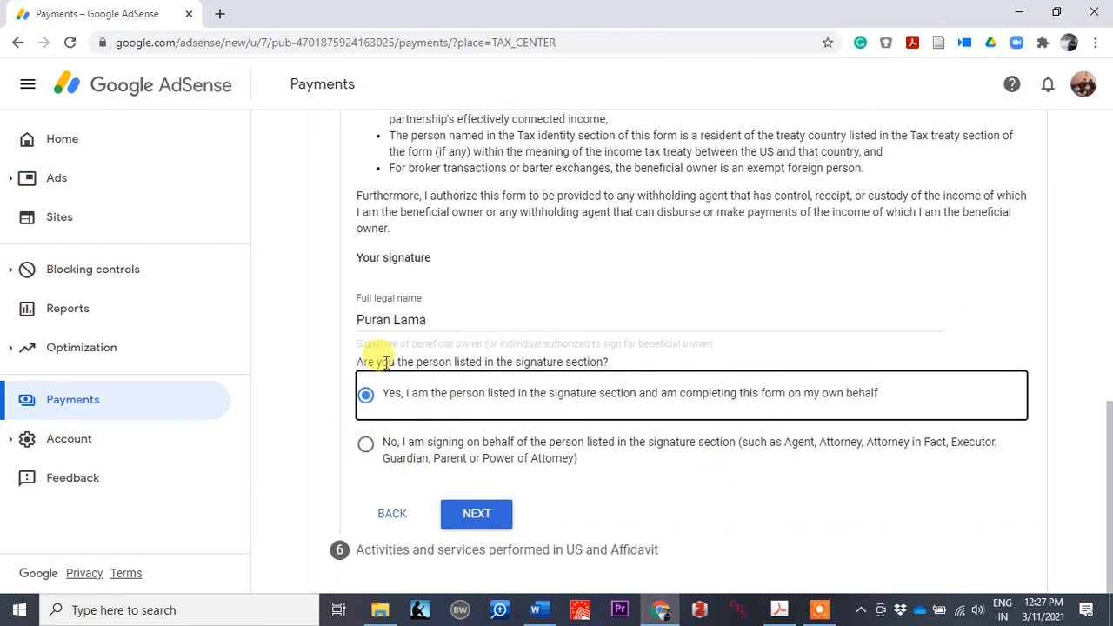
left_click(472, 514)
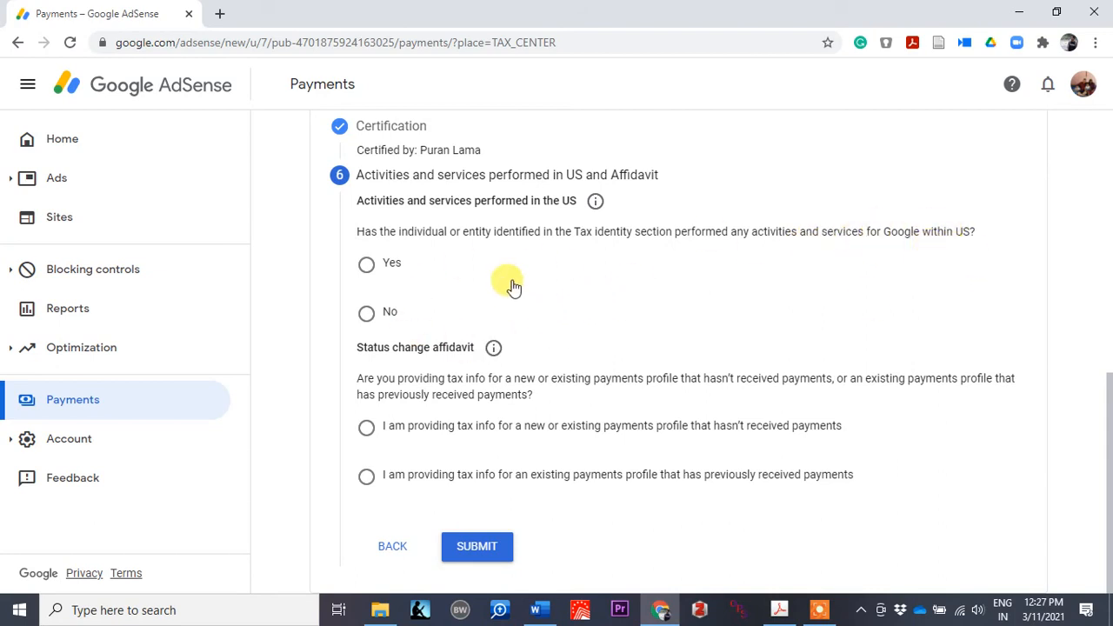
Step: Select No for US activities and tick the certification that services are performed solely outside the US
left_click(366, 314)
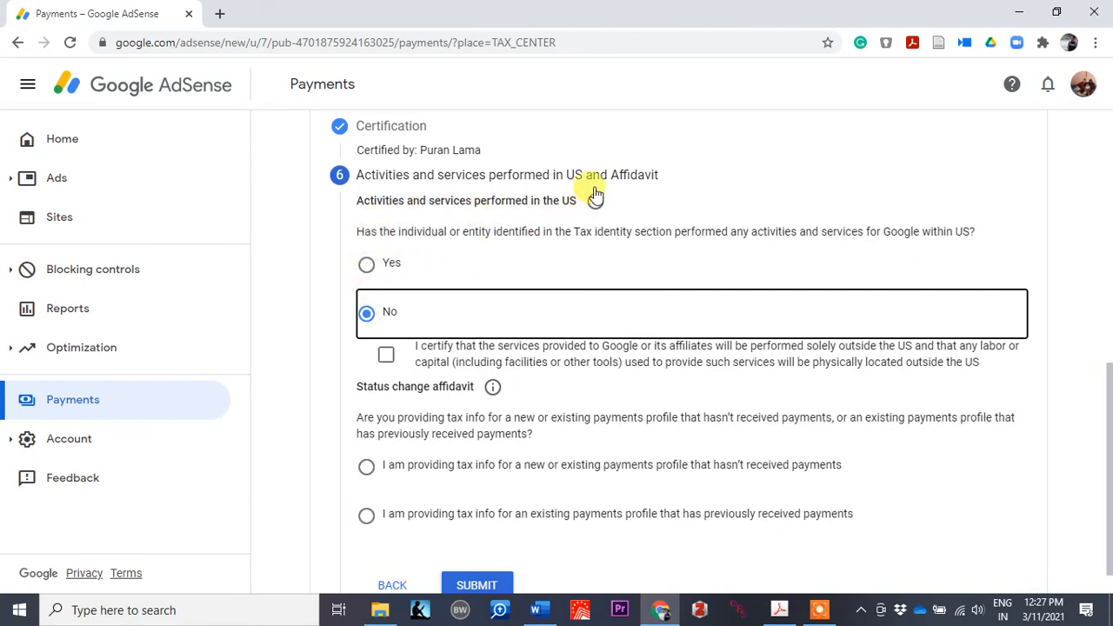
left_click(385, 355)
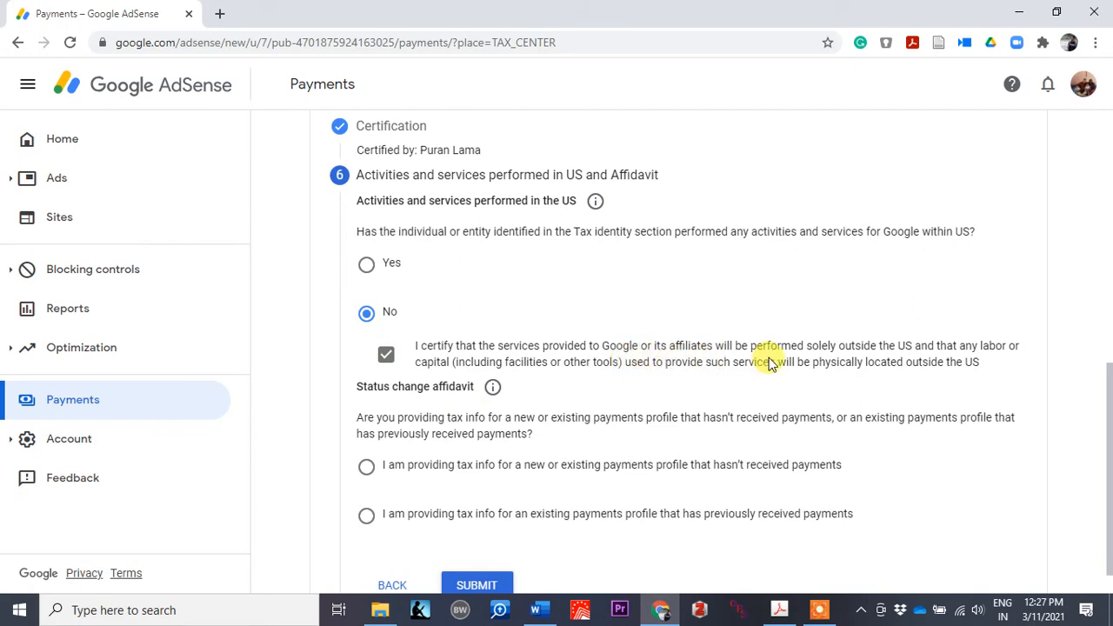
scroll(713, 452, "down", 1)
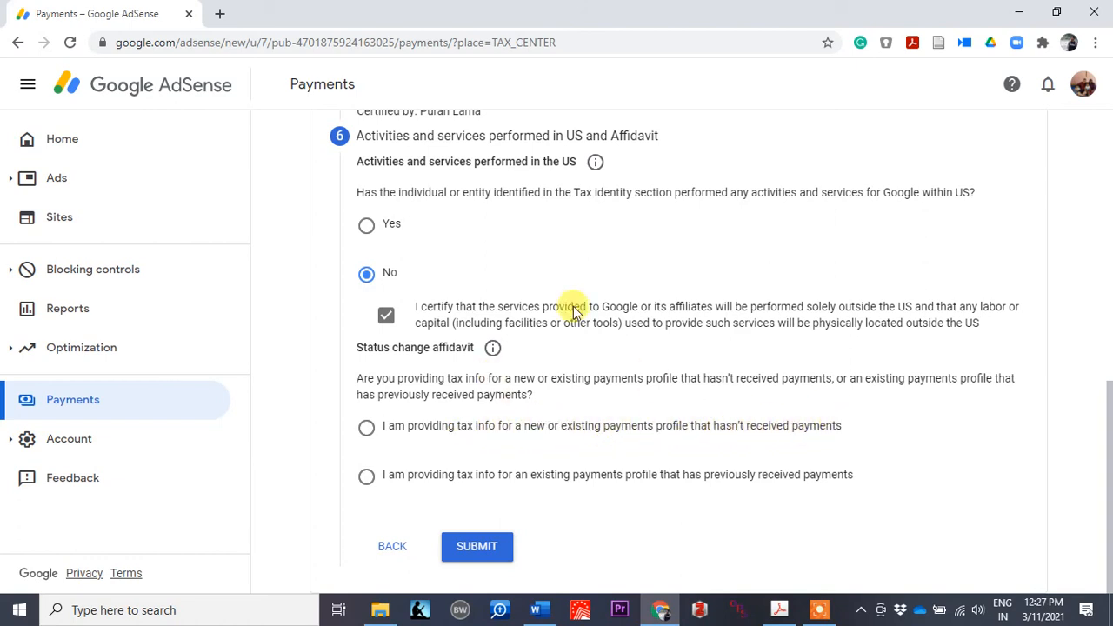
scroll(683, 347, "up", 1)
scroll(695, 331, "down", 1)
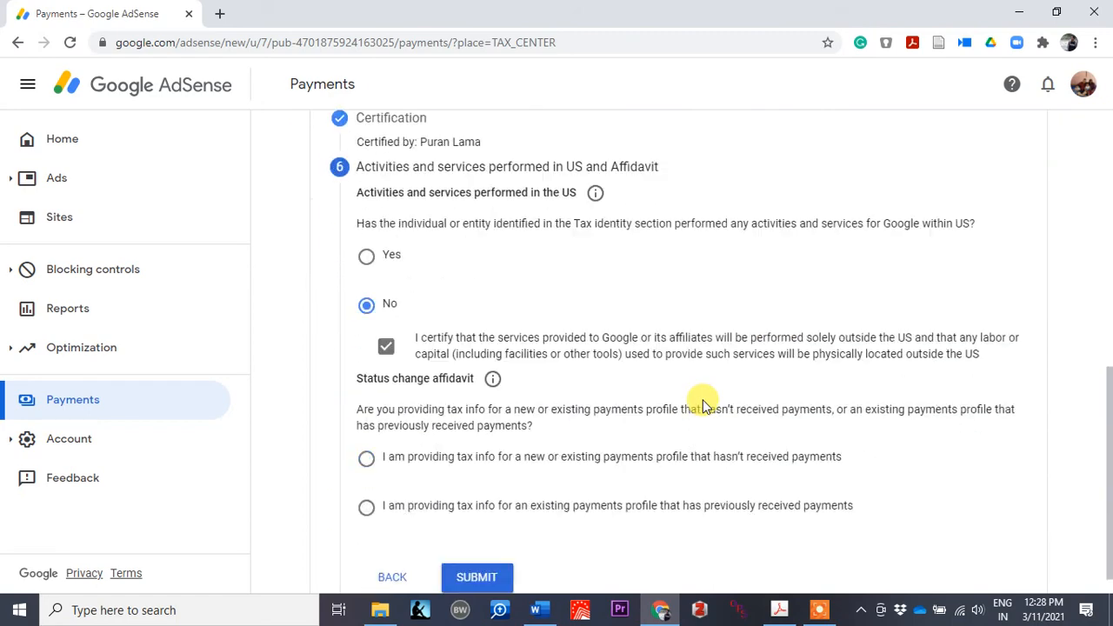
scroll(703, 402, "down", 1)
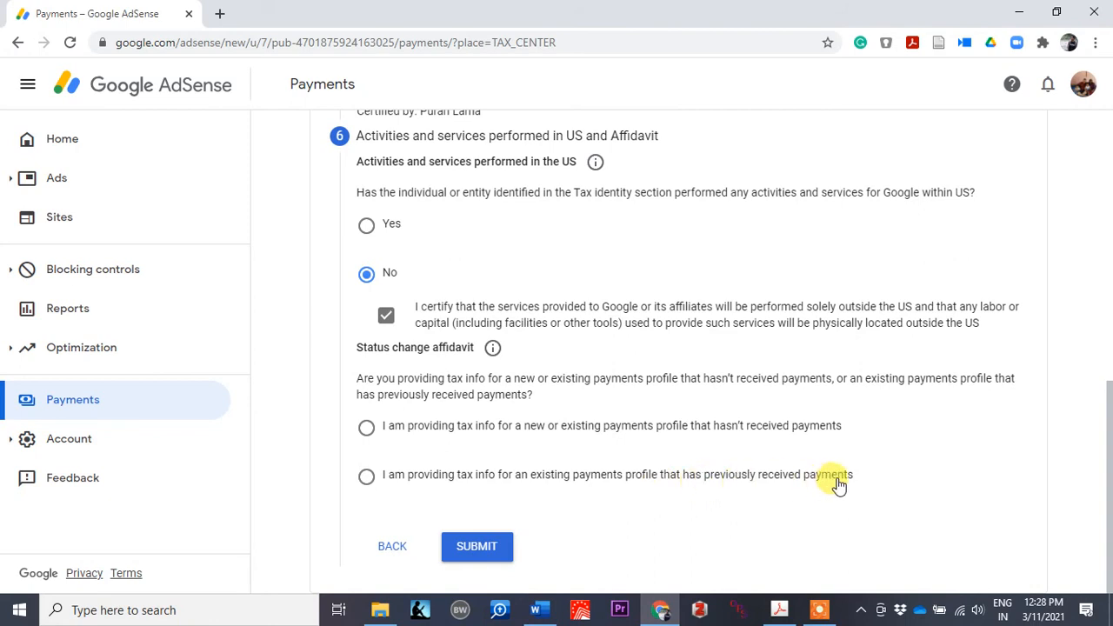
Step: Choose the existing profile that previously received payments, and certify tax info unchanged since January 1, 2020
left_click(388, 484)
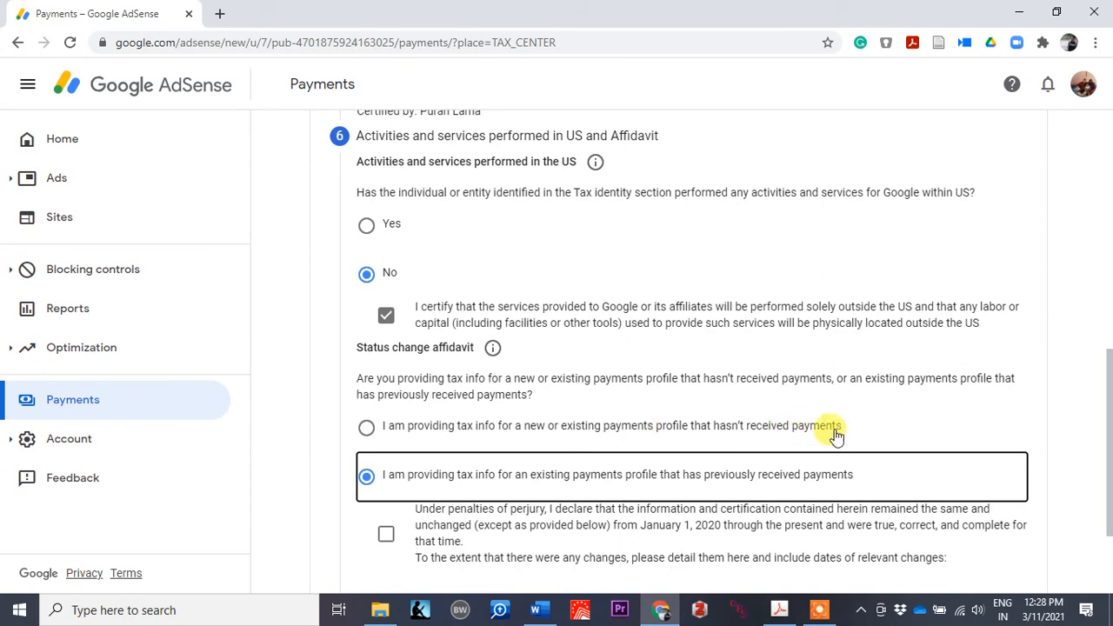
scroll(458, 370, "down", 1)
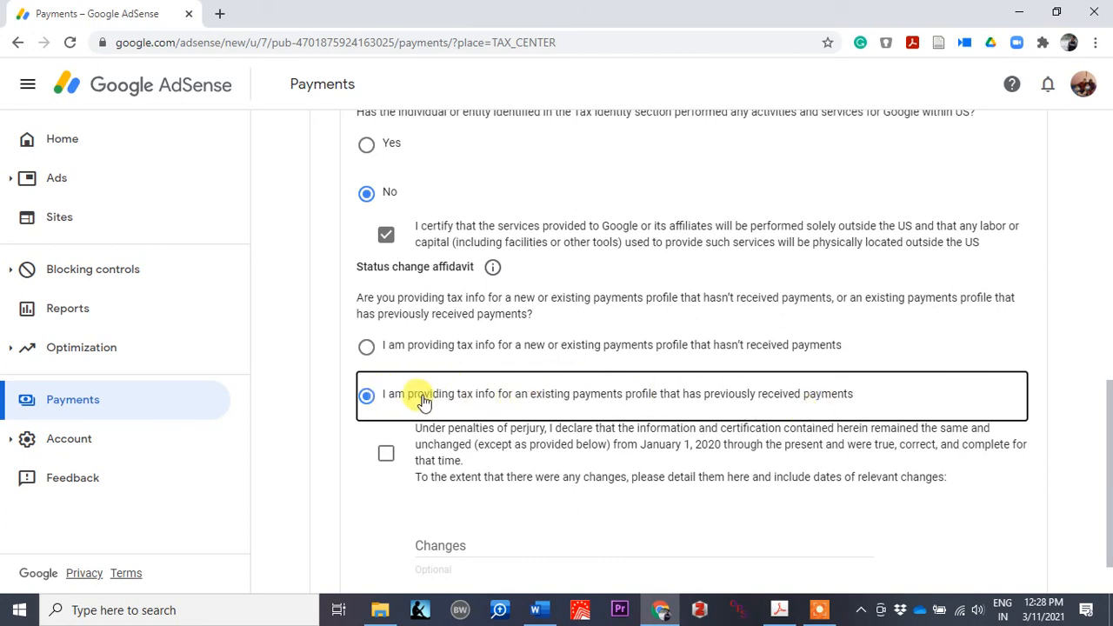
left_click(387, 459)
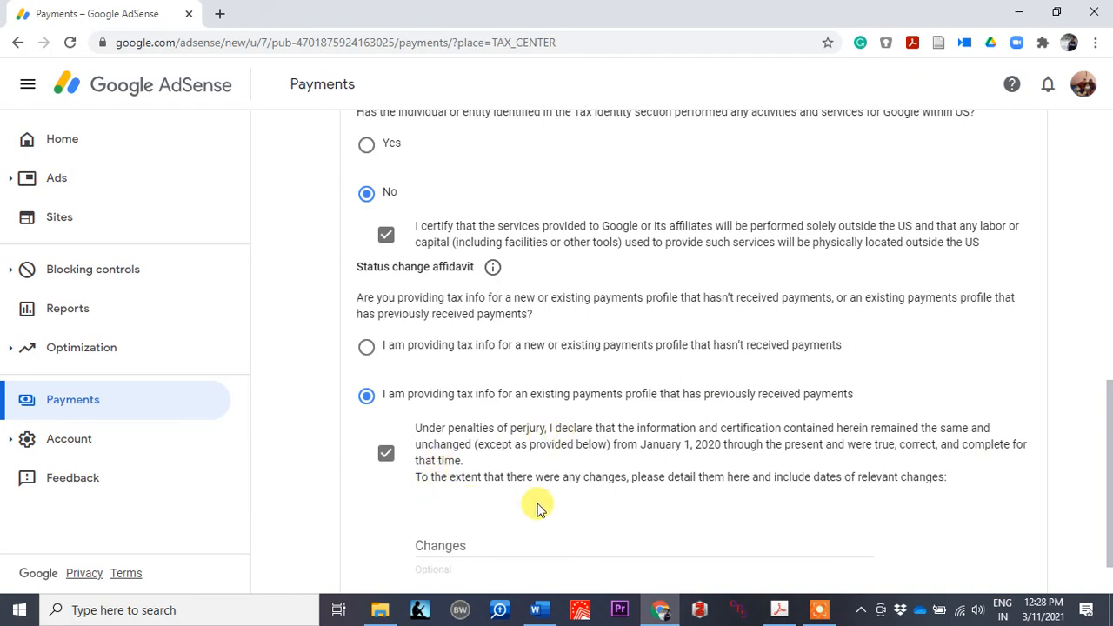
scroll(532, 505, "down", 1)
scroll(534, 508, "up", 2)
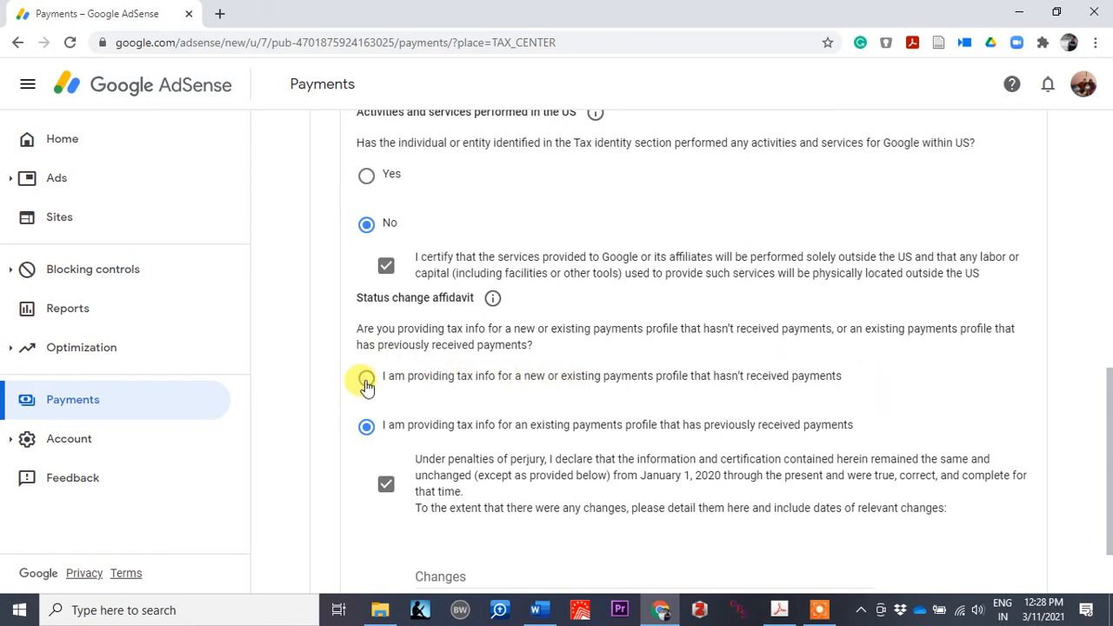
scroll(496, 396, "up", 2)
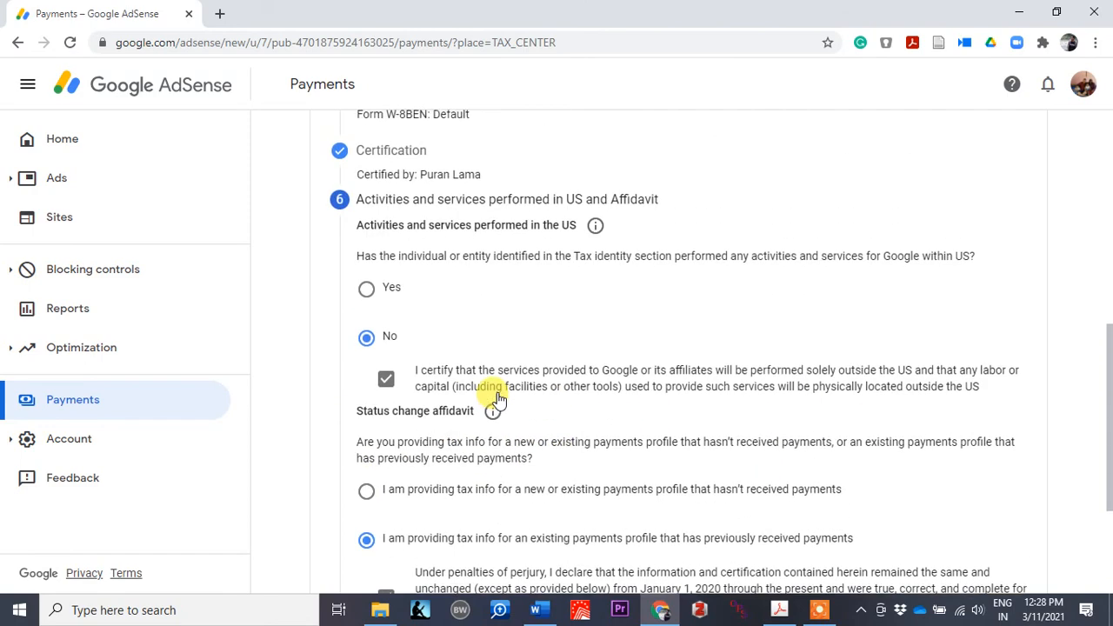
scroll(699, 304, "down", 3)
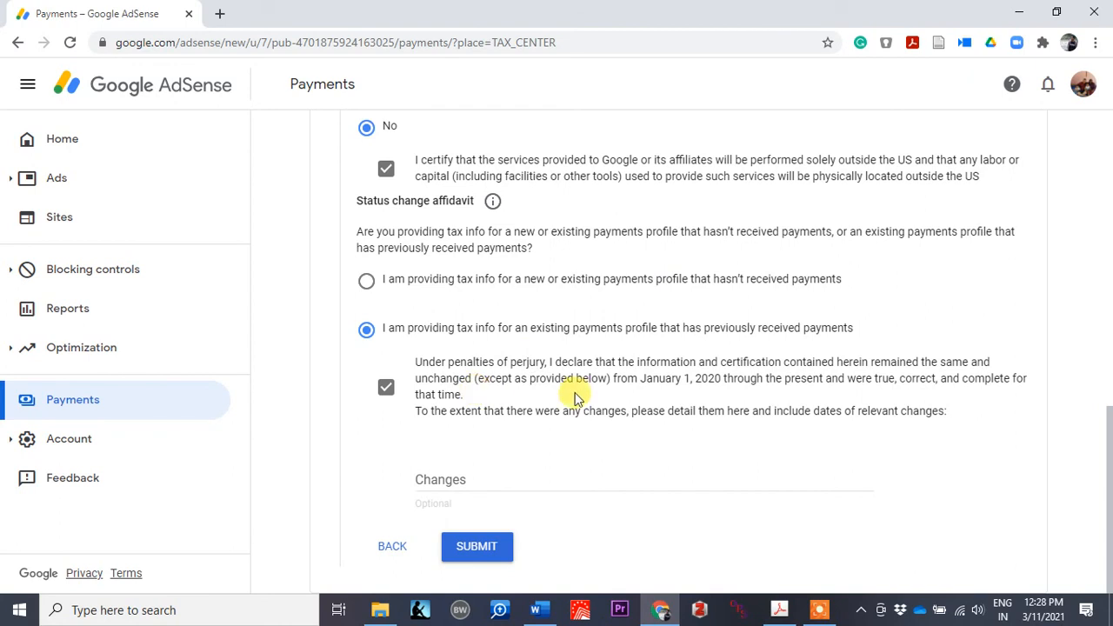
scroll(574, 393, "up", 1)
scroll(575, 398, "down", 1)
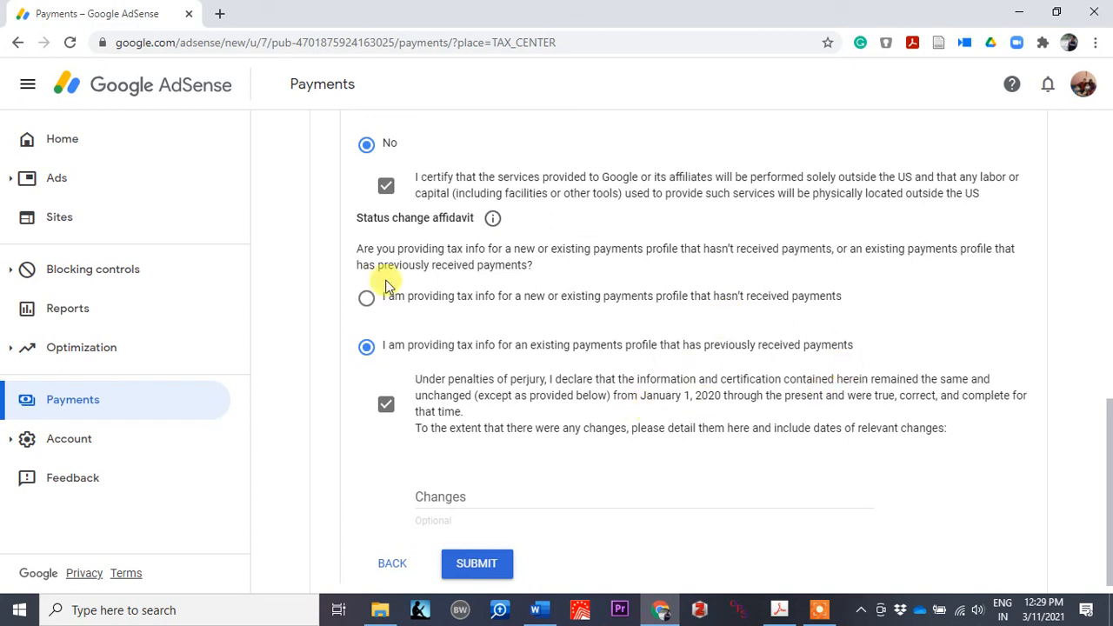
scroll(463, 413, "down", 1)
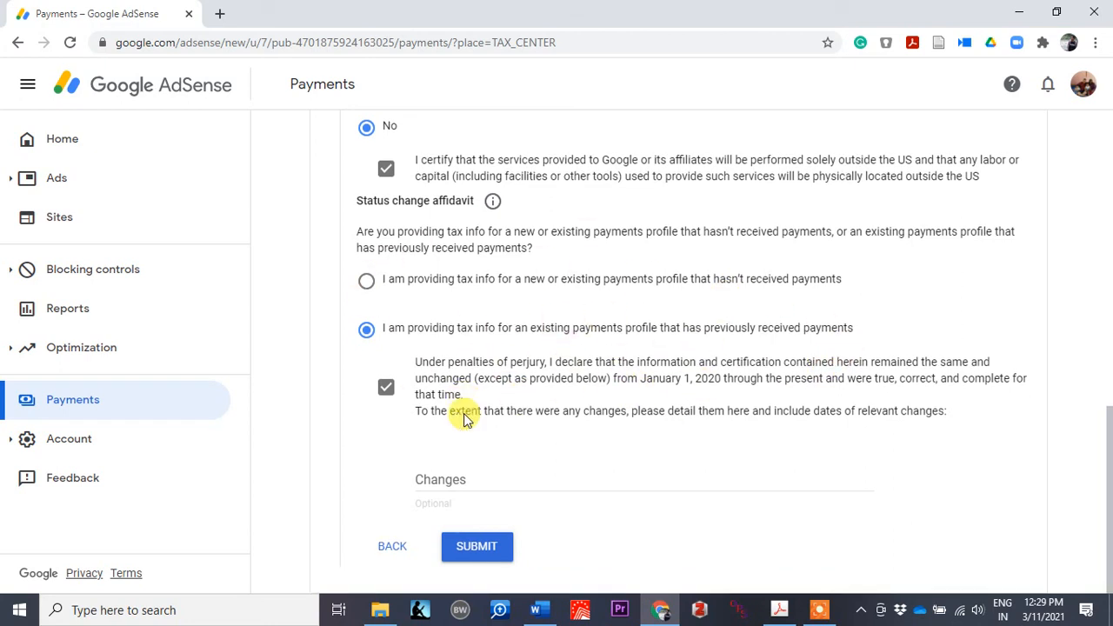
Step: Submit the W-8BEN, then dismiss the tax information, YouTube metrics and seller information notices
left_click(480, 548)
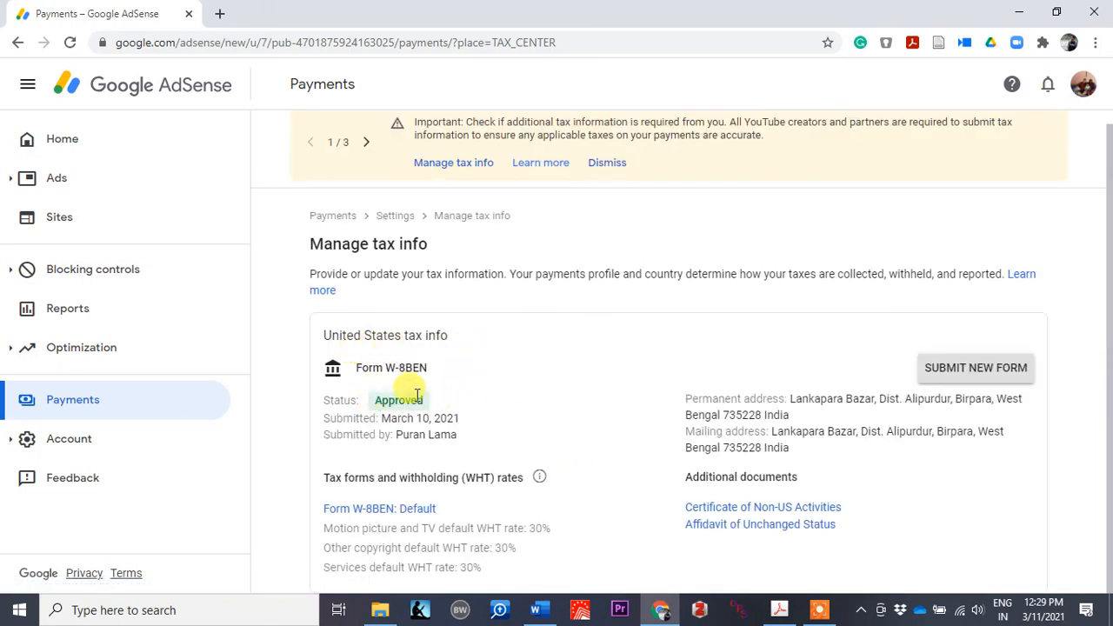
scroll(456, 403, "up", 1)
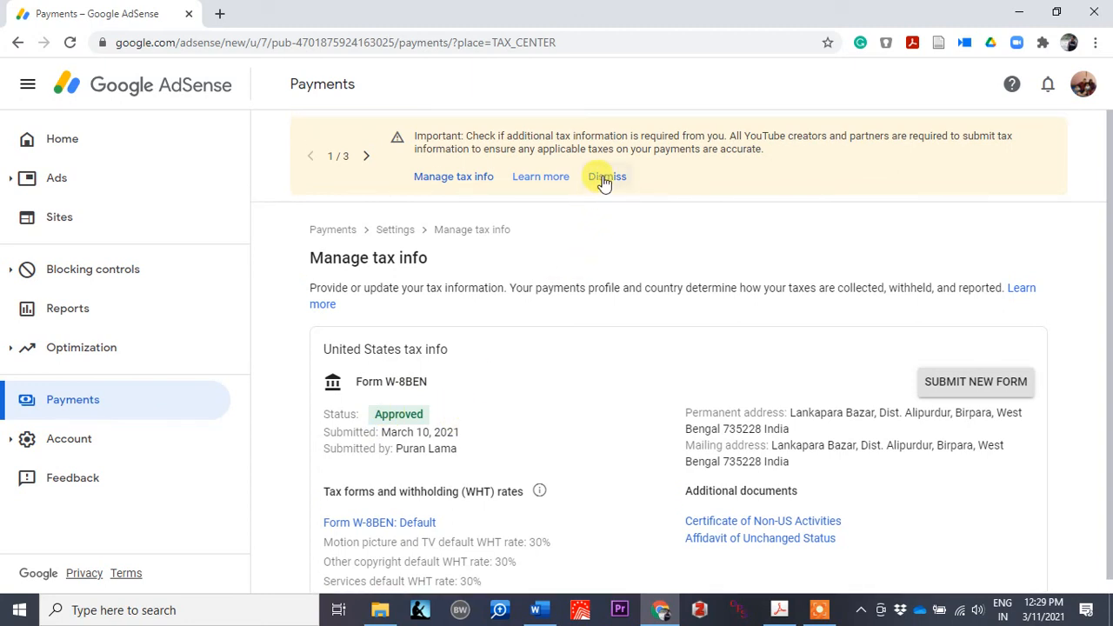
left_click(606, 178)
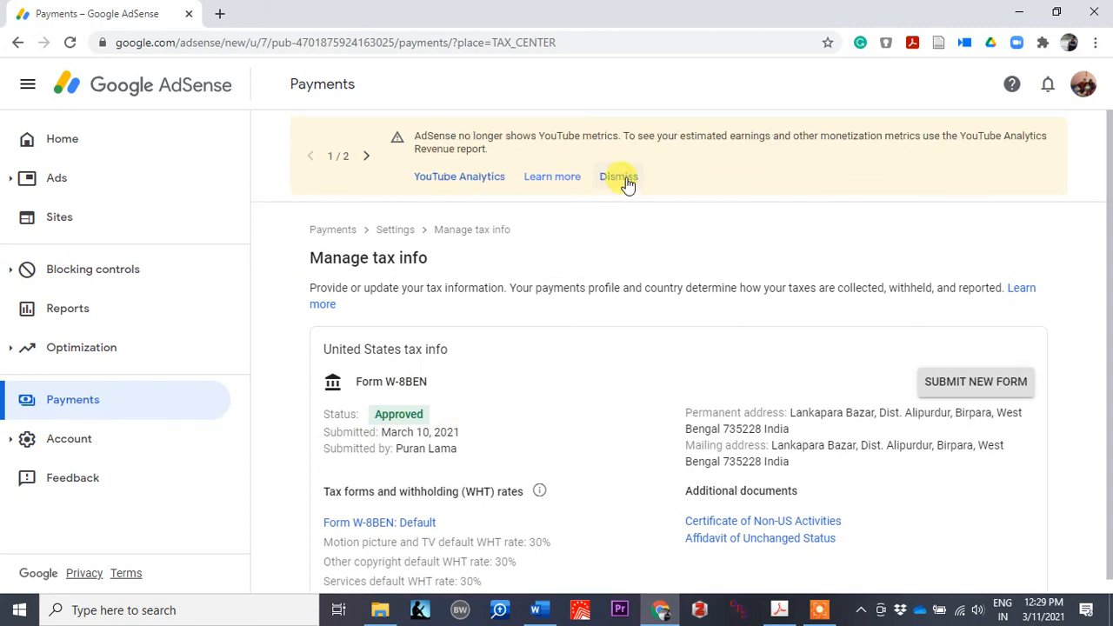
left_click(625, 179)
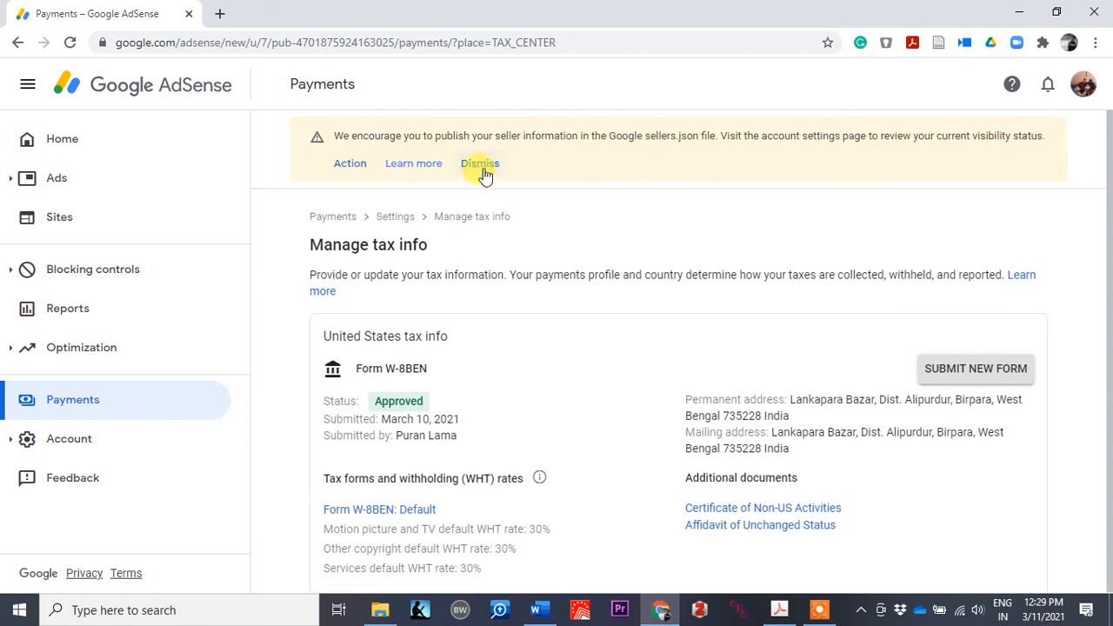
scroll(485, 172, "down", 1)
left_click(479, 138)
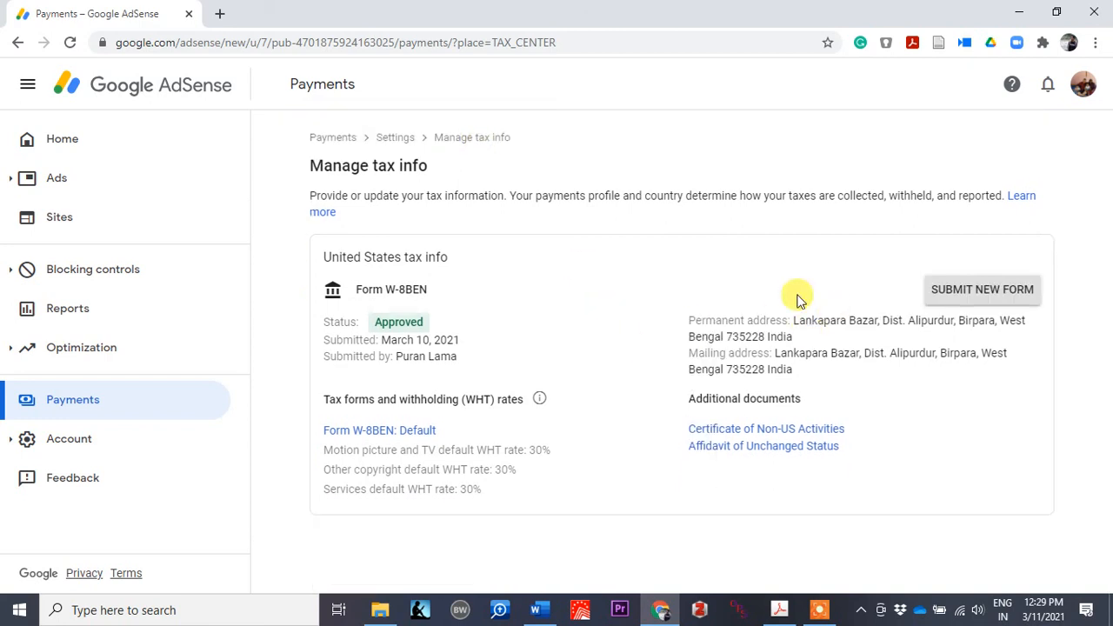